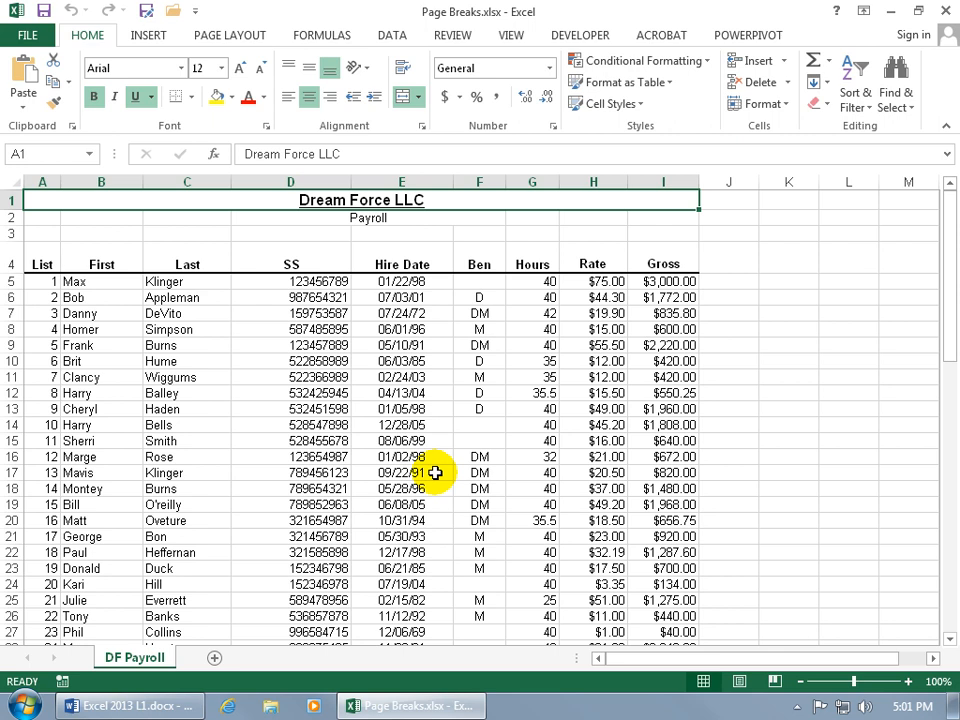
Step: Switch the DF Payroll worksheet to Page Break Preview
left_click(512, 33)
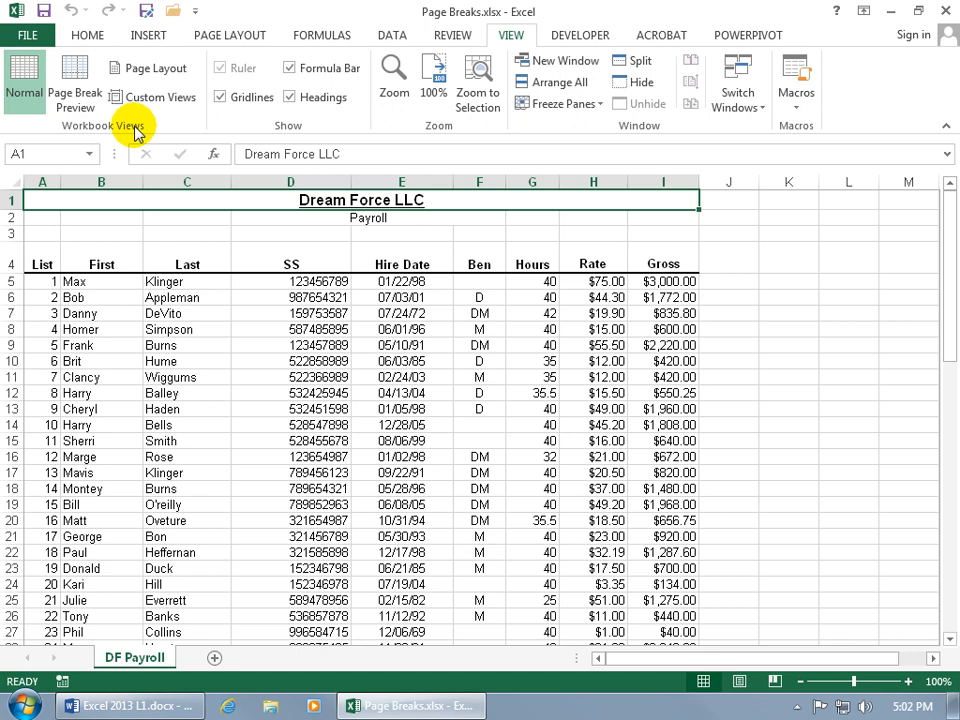
left_click(76, 100)
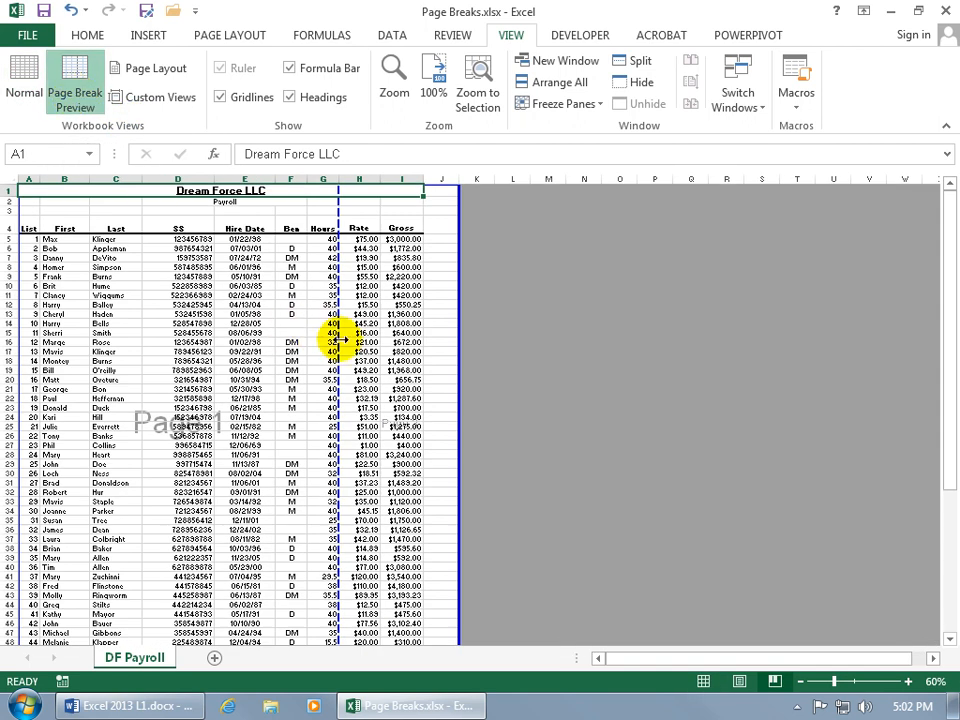
Step: Examine how the horizontal and vertical page breaks divide the payroll list into printed pages
left_click(177, 418)
scroll(185, 420, "down", 3)
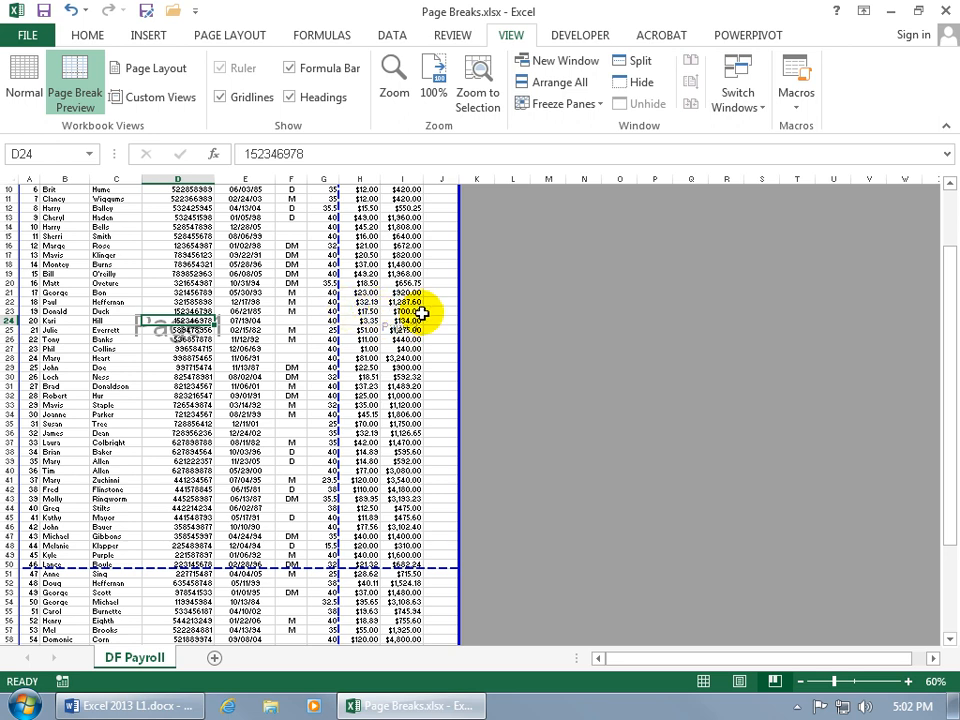
left_click(193, 340)
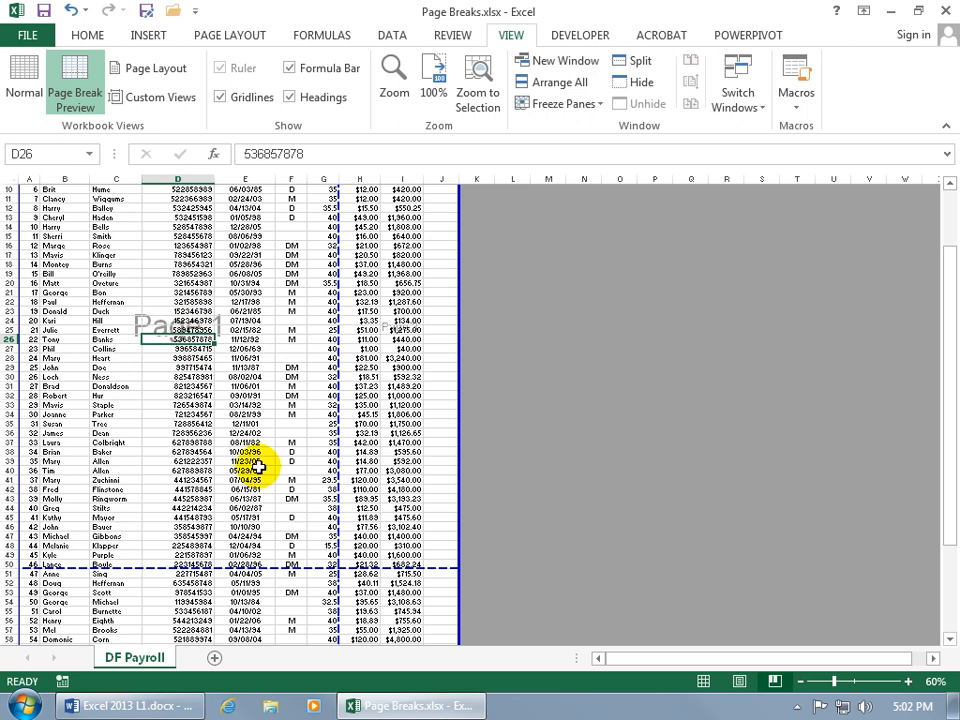
scroll(217, 519, "down", 5)
left_click(217, 519)
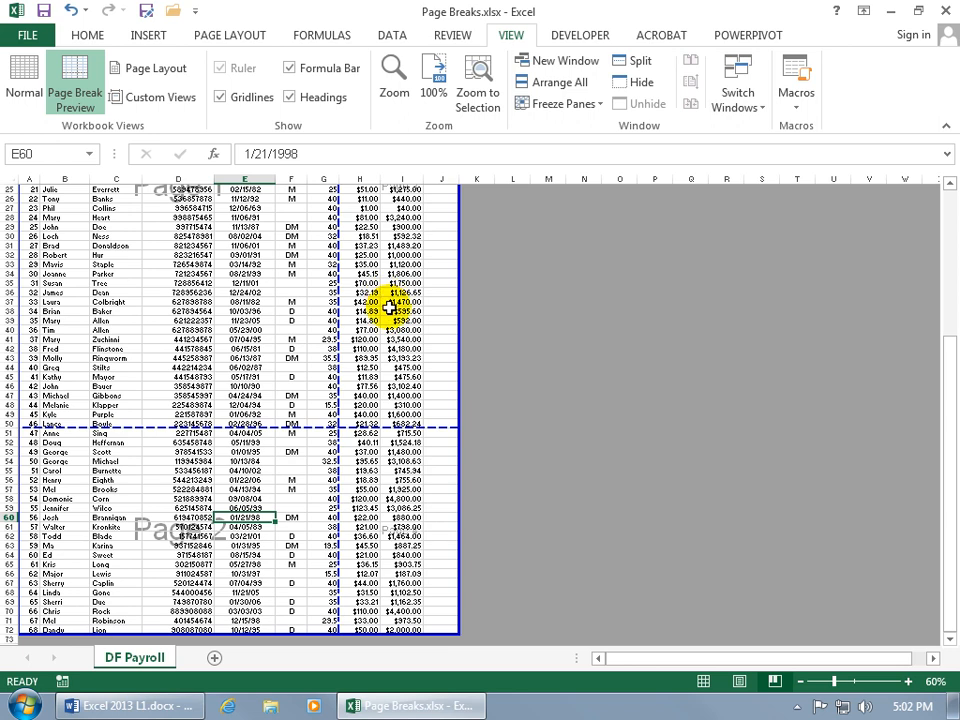
left_click(404, 536)
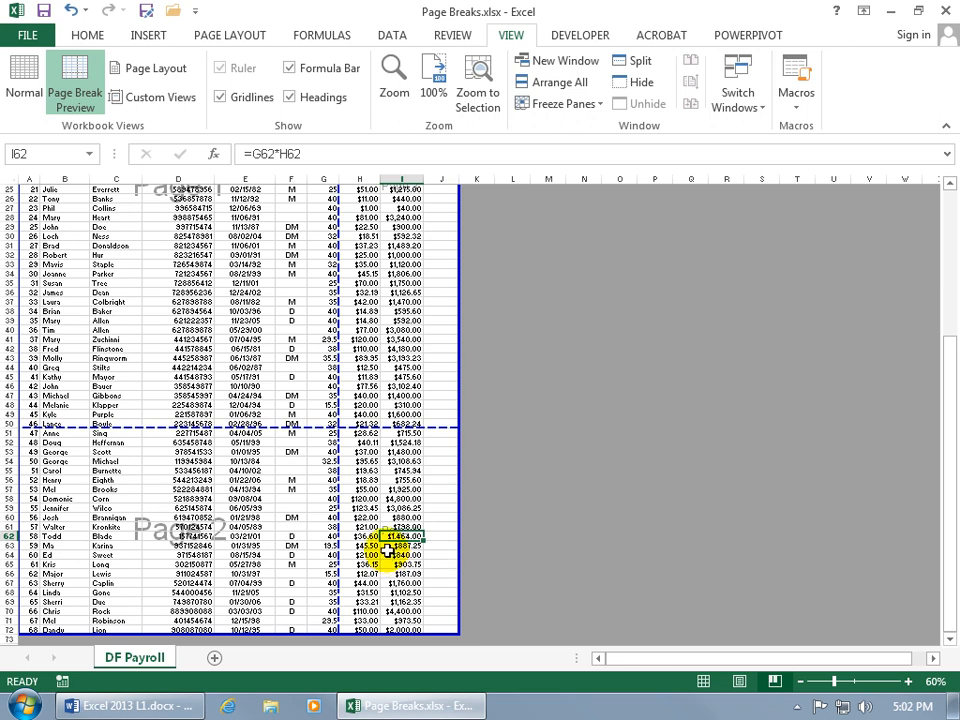
left_click(219, 281)
left_click(207, 509)
left_click(402, 480)
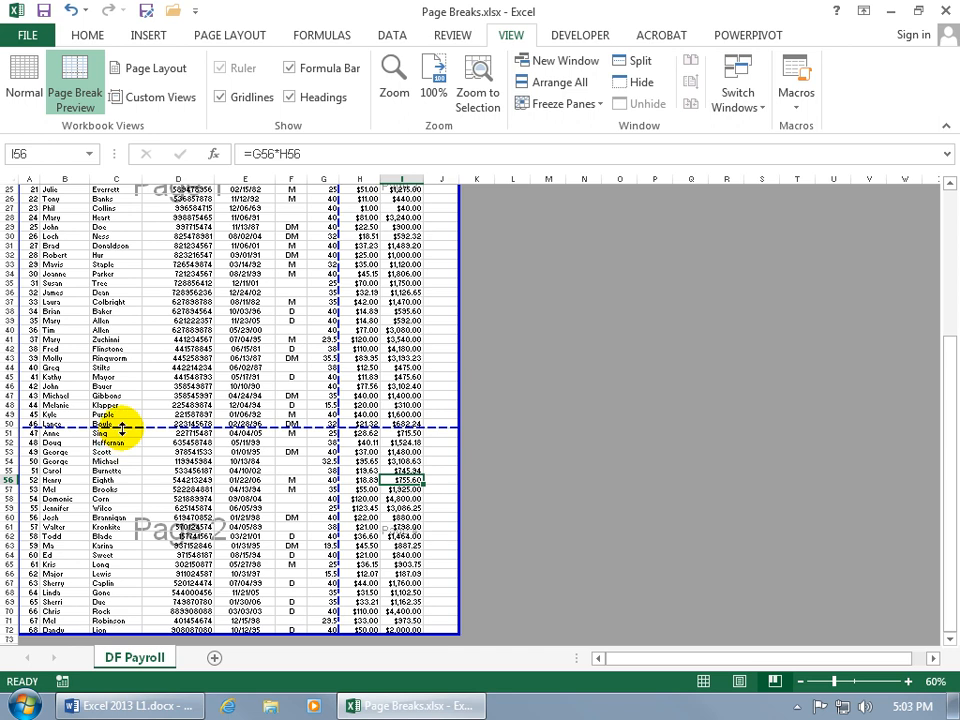
Step: Move the horizontal page break up between rows 49 and 50, and check pages 1 and 2 in the print preview
left_click_drag(121, 428, 128, 418)
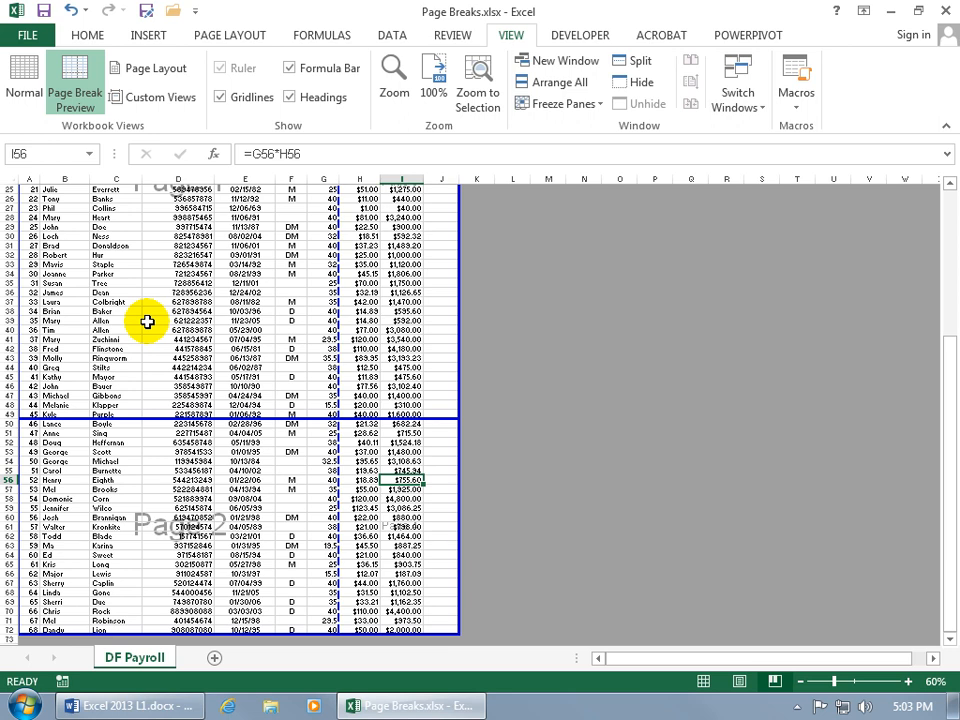
left_click(30, 33)
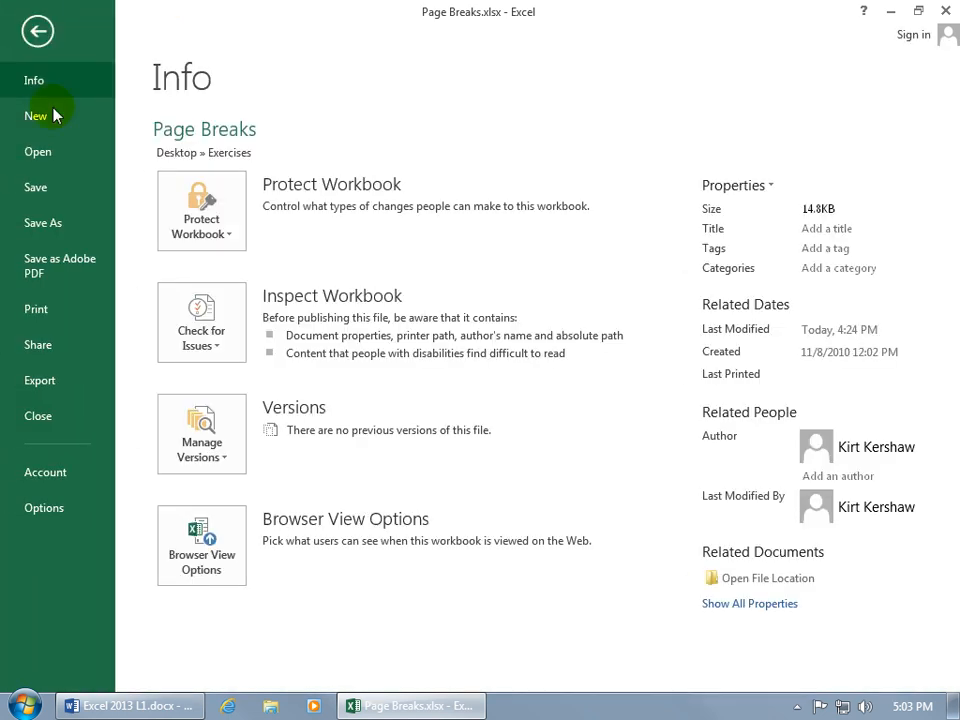
left_click(64, 313)
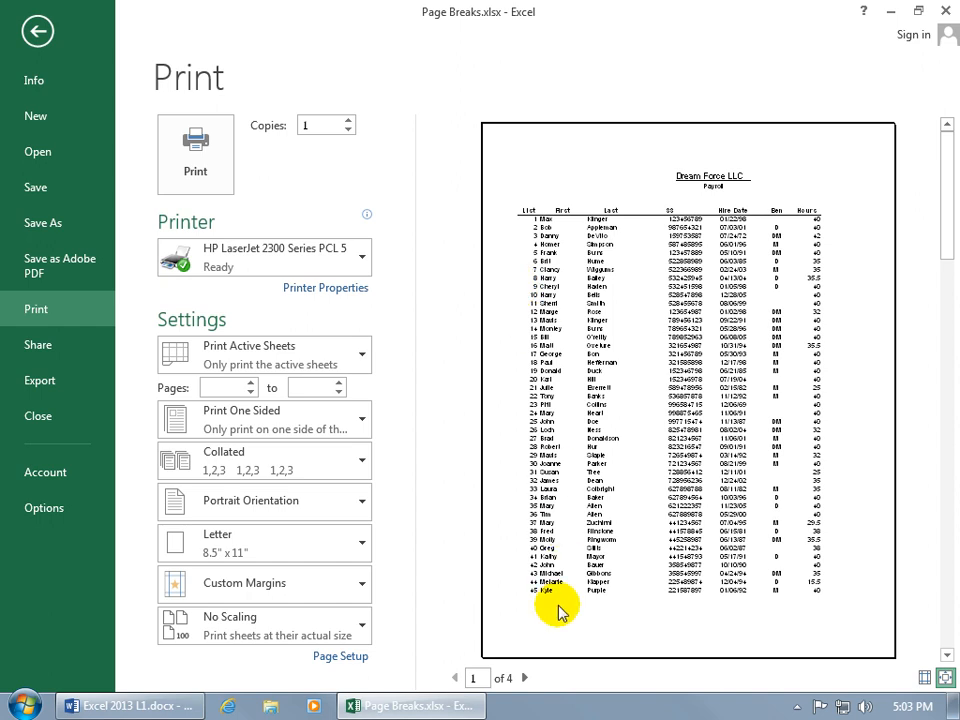
left_click(526, 678)
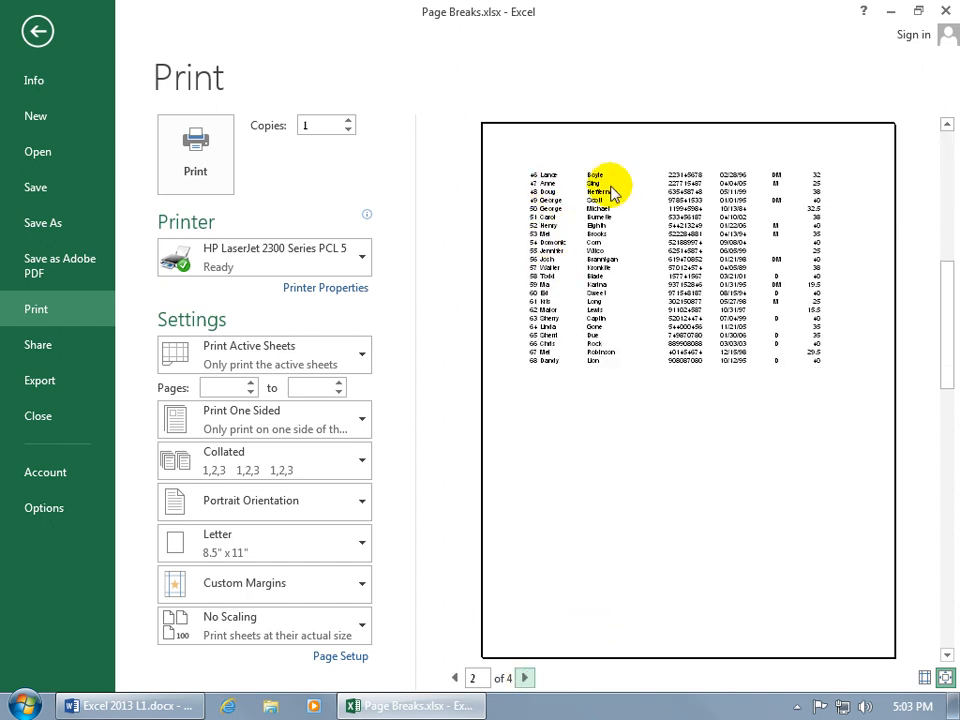
left_click(945, 678)
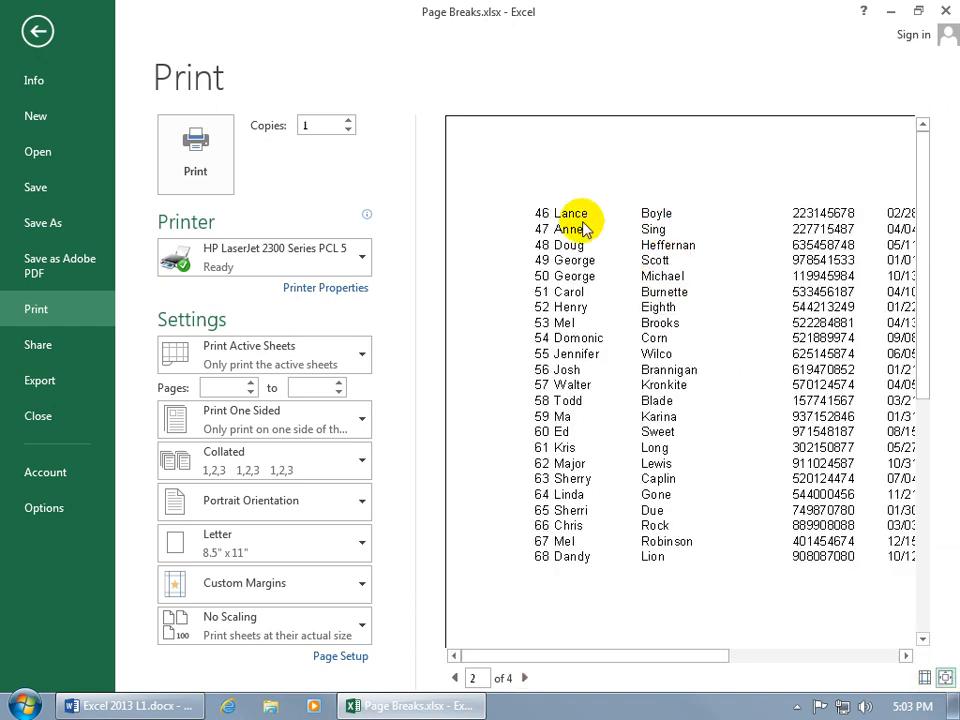
left_click(40, 33)
Step: Move the vertical page break beside the Hours column out past the print area's outer edge so all columns share one page
left_click_drag(953, 378, 950, 248)
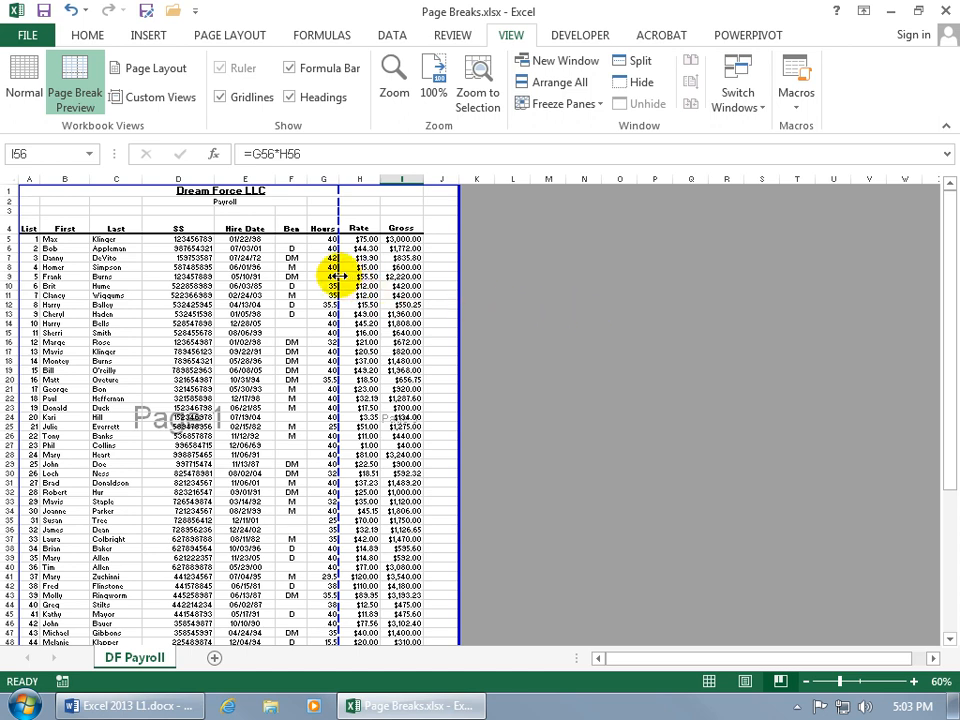
left_click_drag(340, 276, 478, 288)
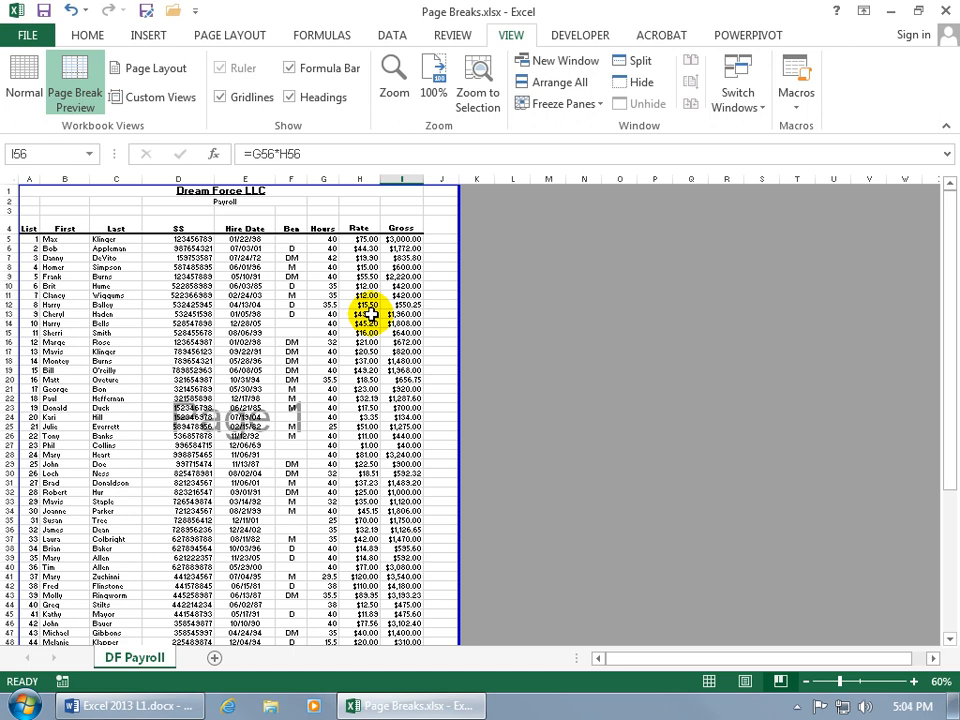
Step: Set the sheet's print scale to 100%
left_click(238, 36)
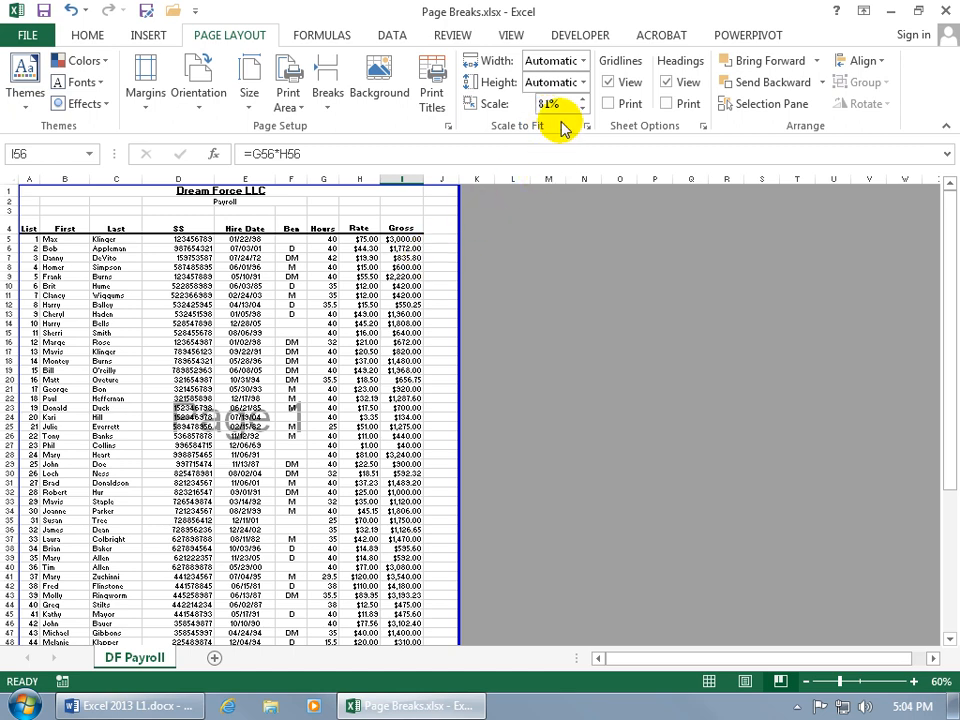
left_click(583, 99)
left_click(583, 99)
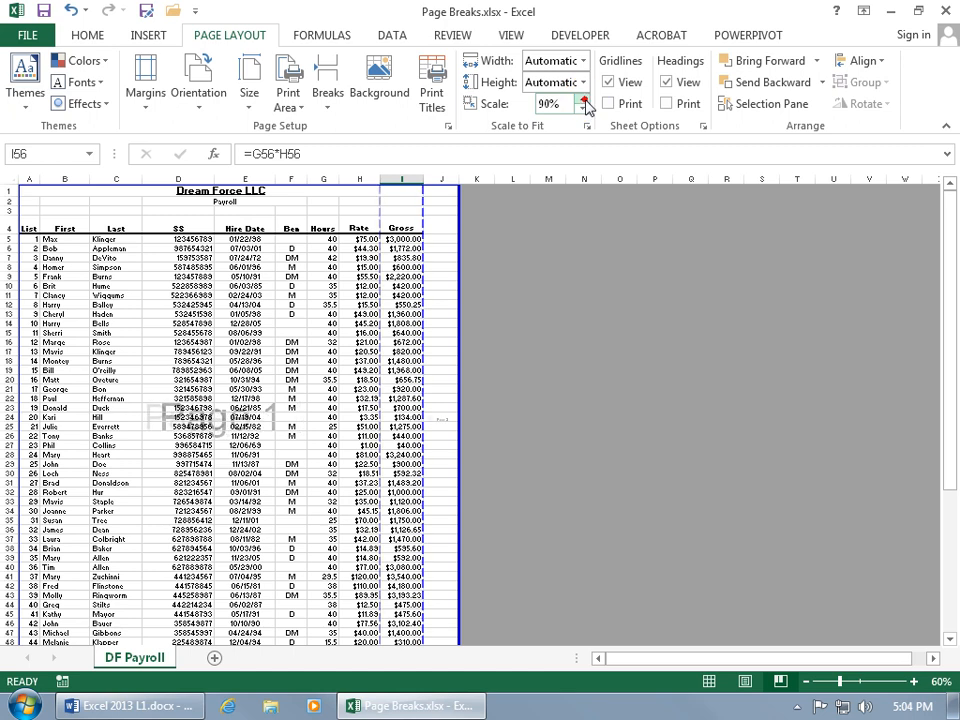
left_click(583, 99)
left_click(583, 99)
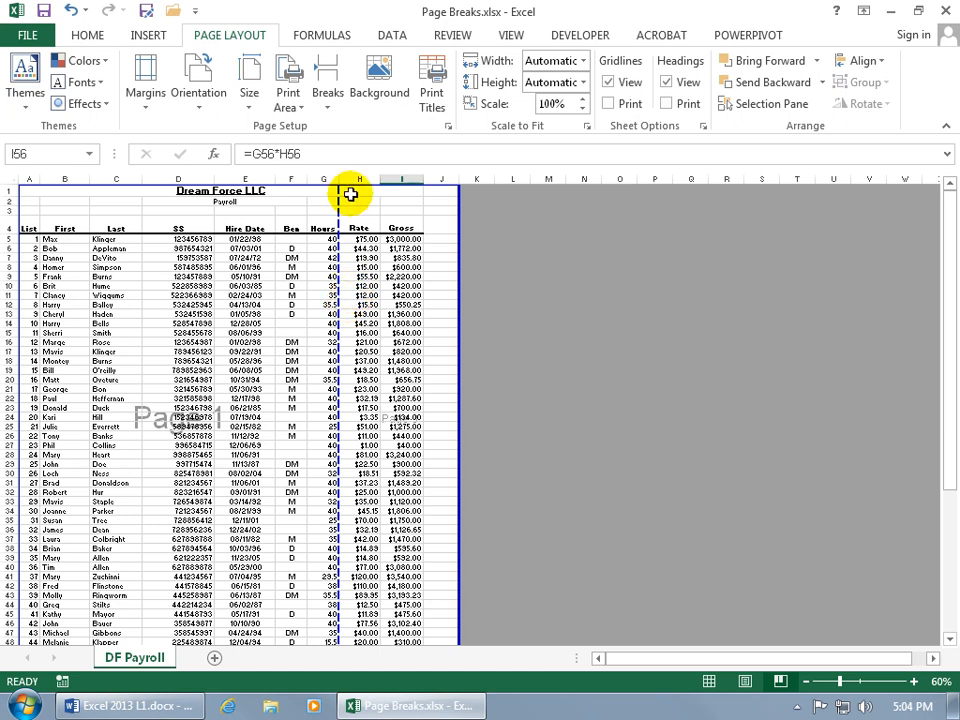
Step: Try to remove the vertical page break before column H with cell H2 selected
left_click(350, 192)
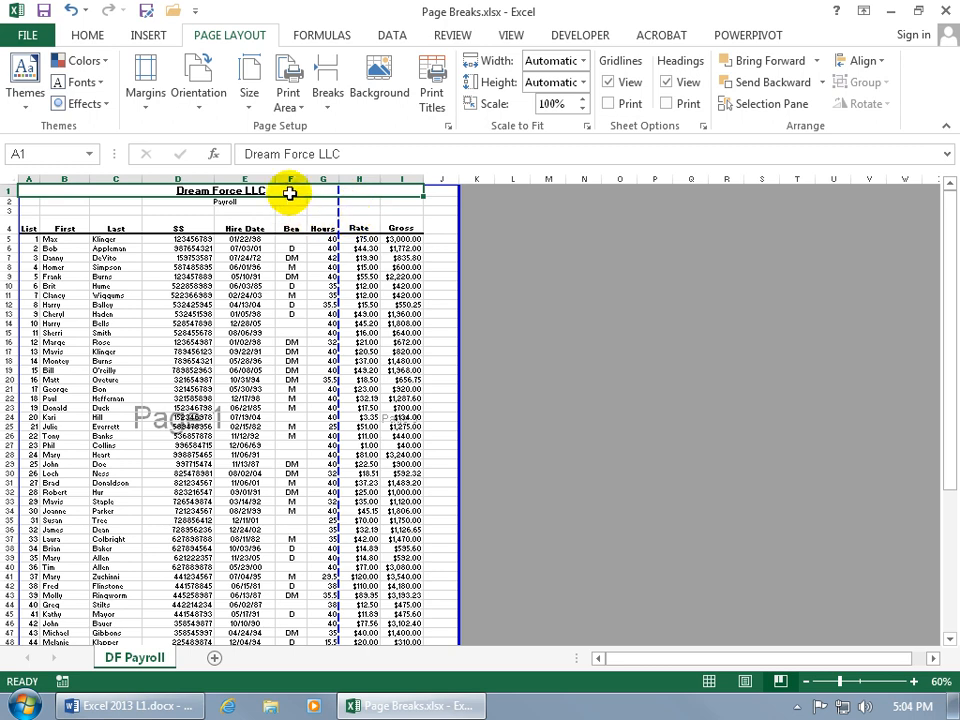
left_click(352, 203)
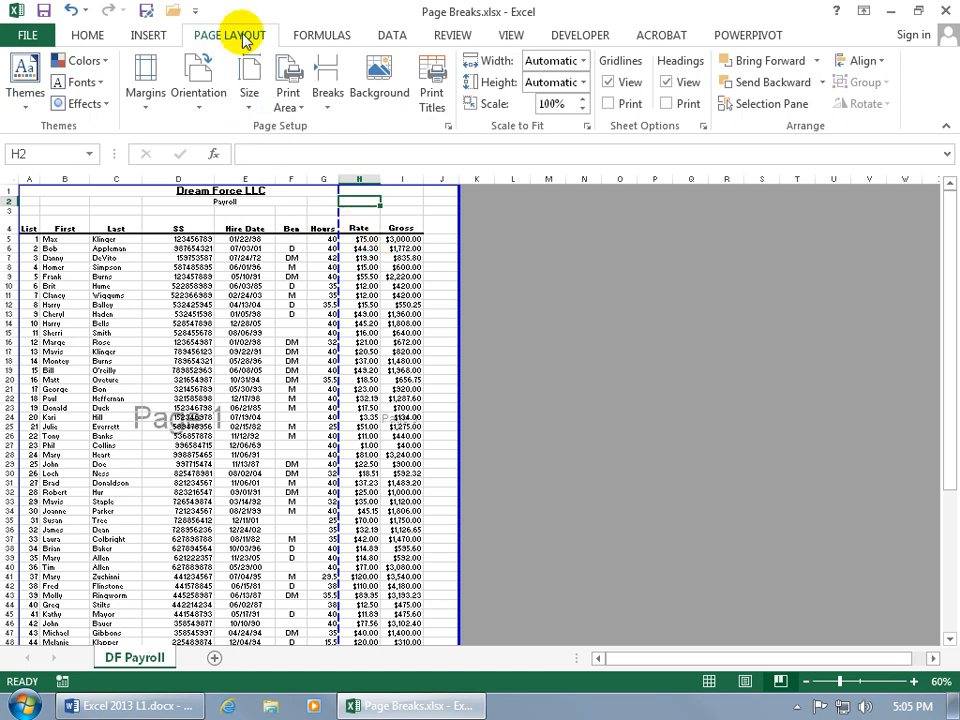
left_click(335, 100)
left_click(343, 128)
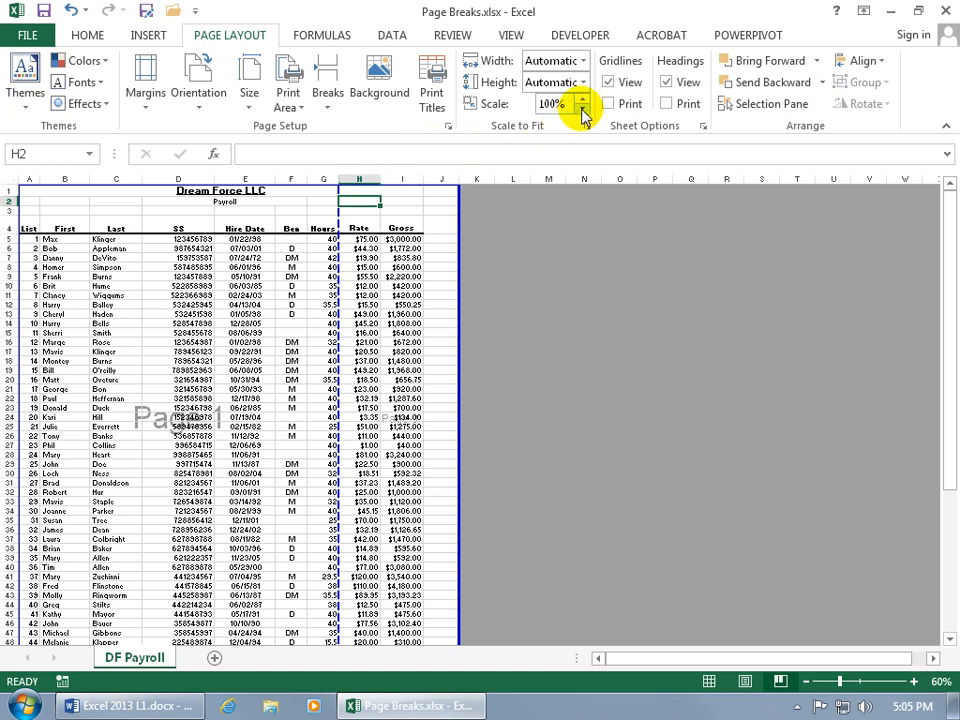
Step: Remove the manual horizontal page break above row 50 using cell D50
scroll(317, 443, "down", 5)
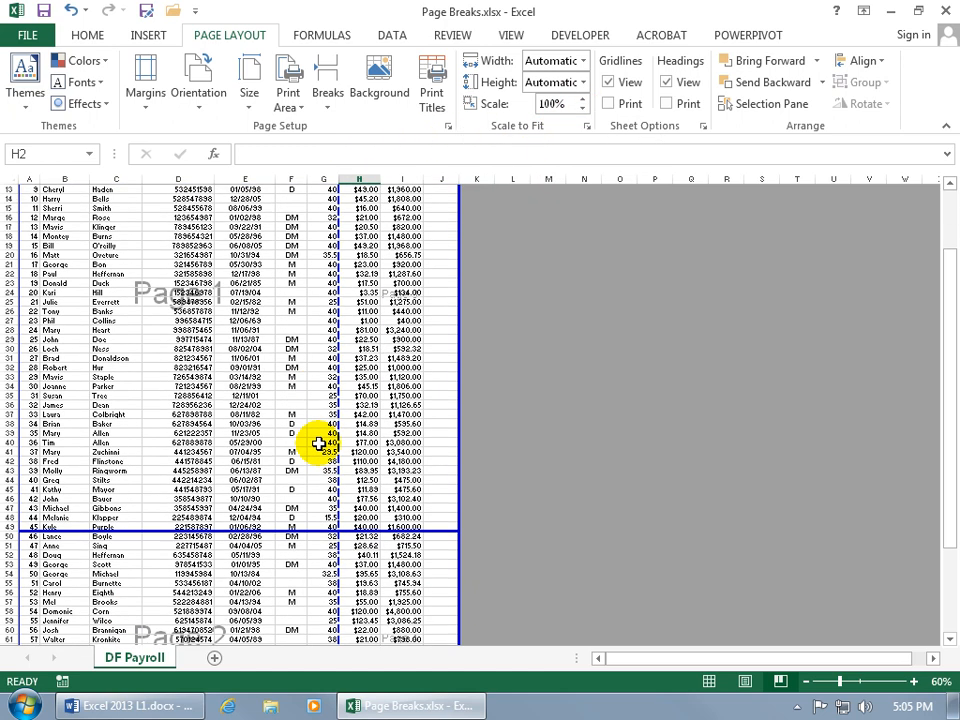
scroll(317, 443, "down", 2)
left_click(178, 451)
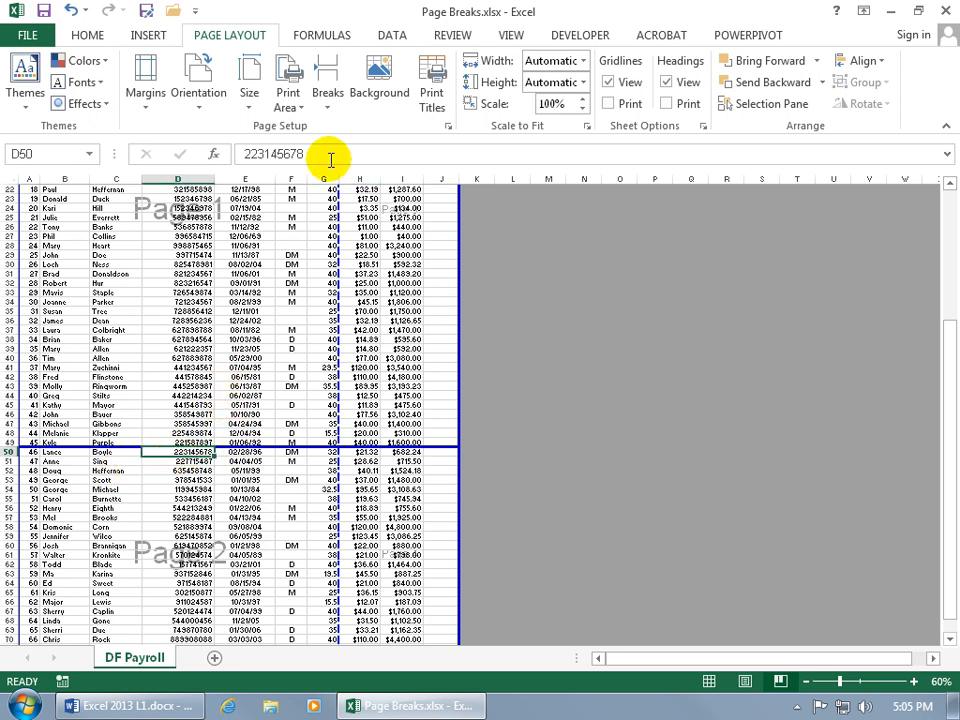
left_click(328, 100)
left_click(345, 138)
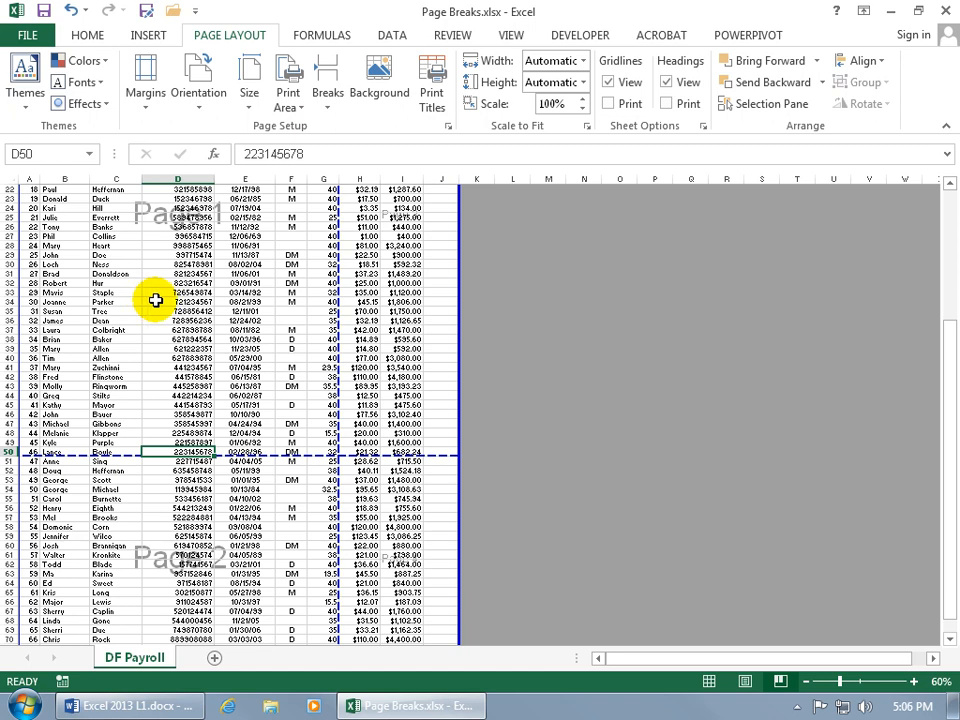
Step: Reduce the sheet's print scale to 60% so the whole payroll list fits on one page
left_click(583, 112)
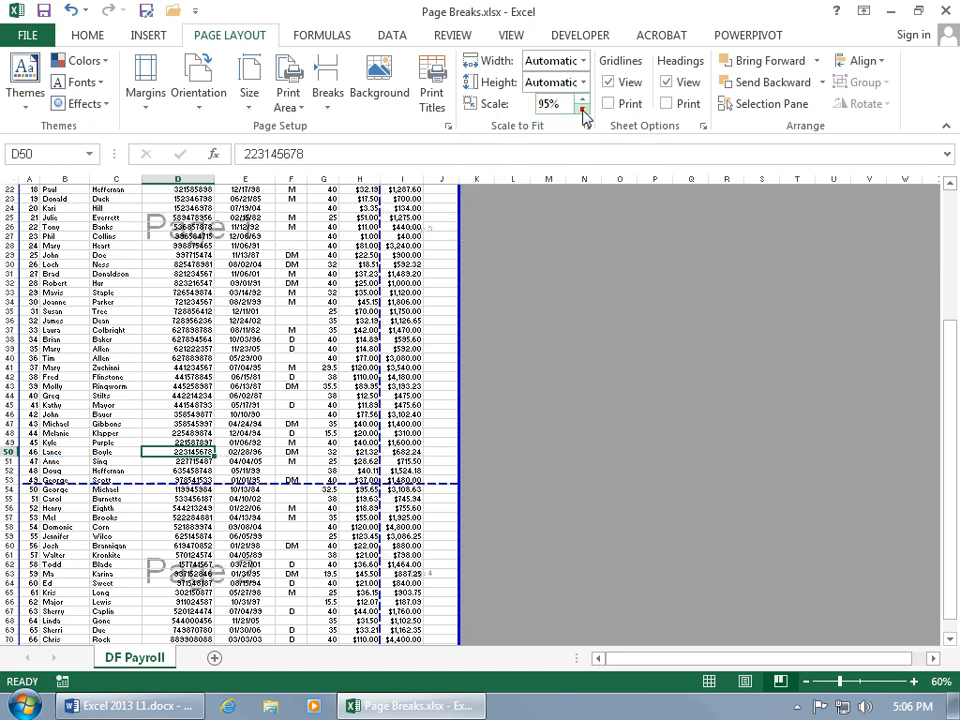
left_click(583, 112)
left_click(583, 112)
left_click(583, 112)
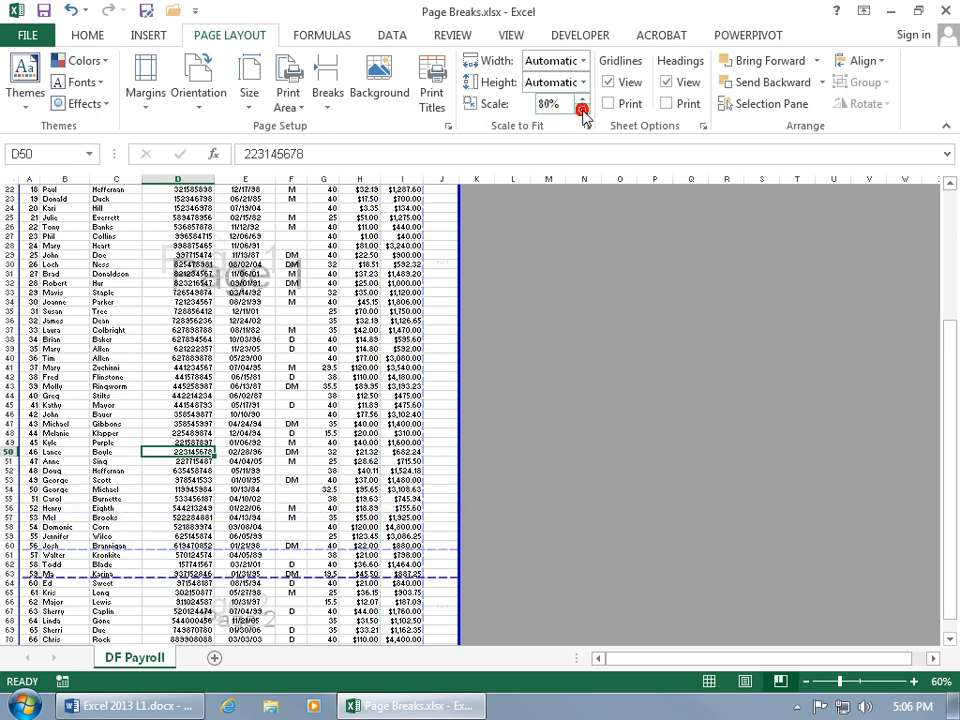
left_click(583, 112)
left_click(583, 112)
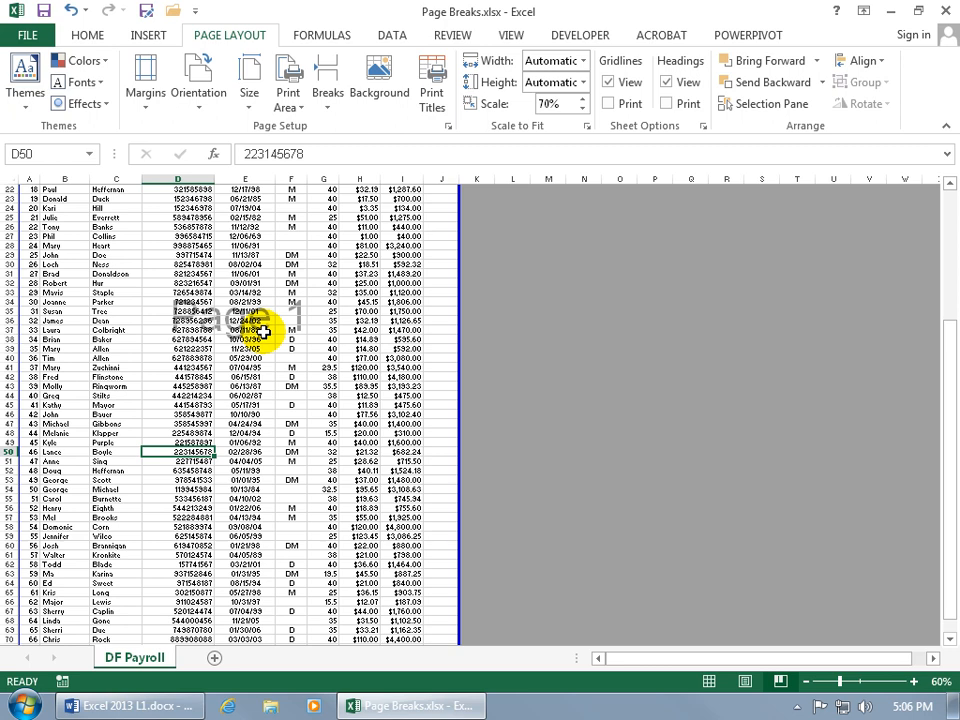
left_click(583, 112)
left_click(583, 112)
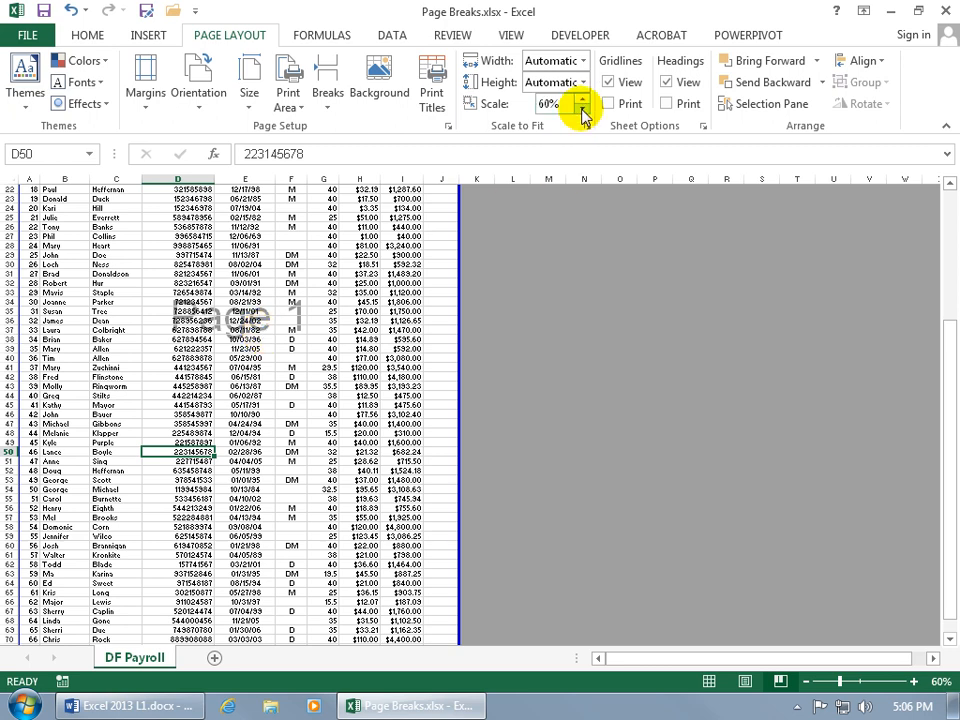
Step: Check the scaled payroll sheet in the print preview, both as a full page and zoomed in
left_click(27, 33)
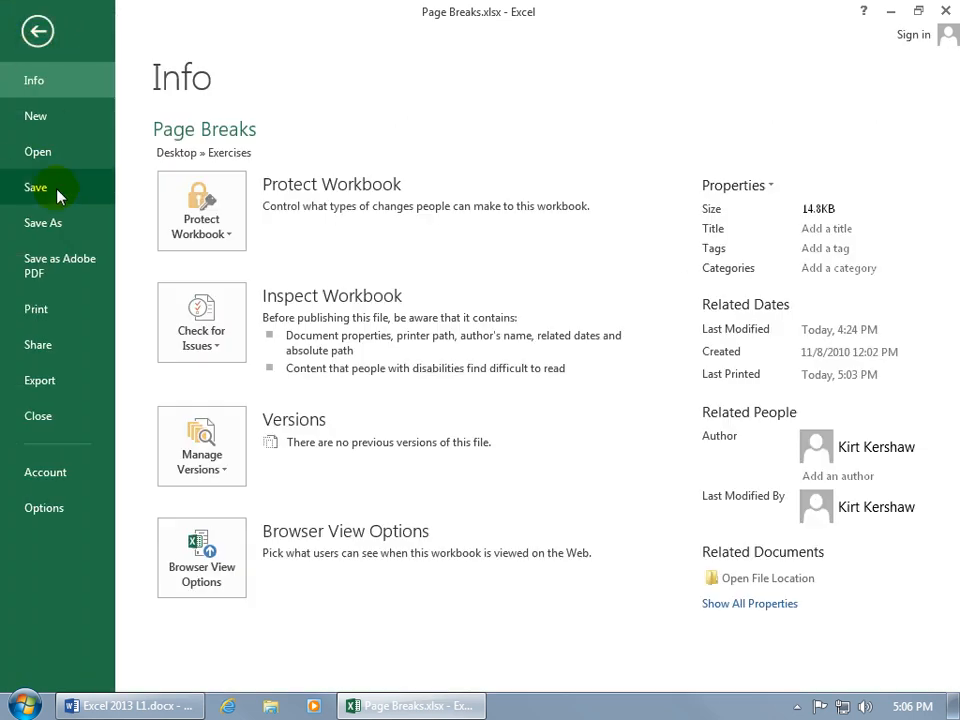
left_click(40, 309)
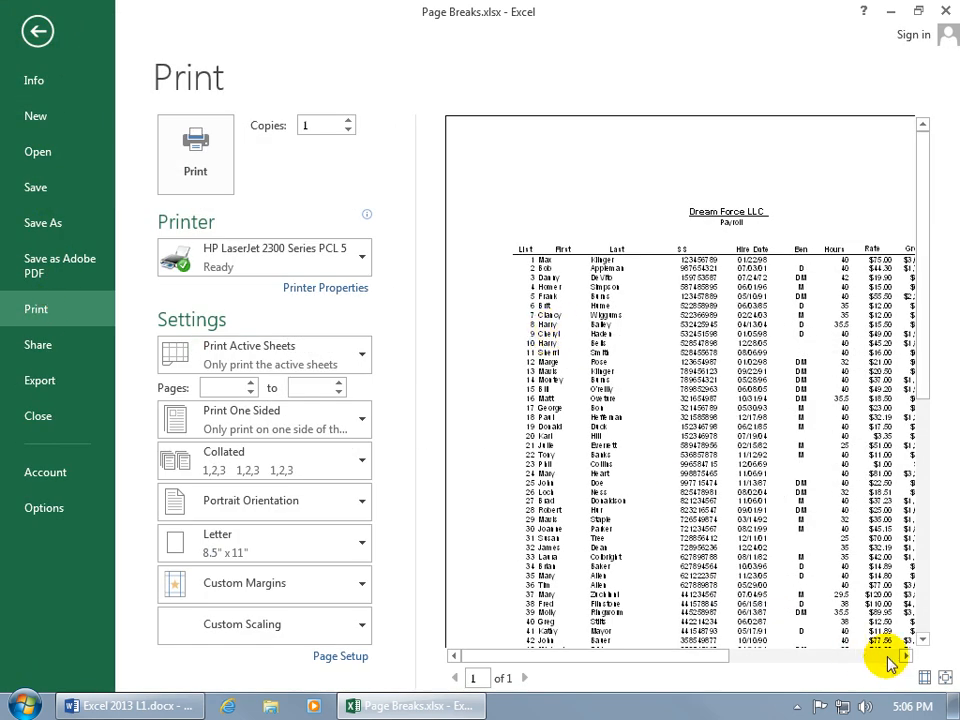
left_click(945, 677)
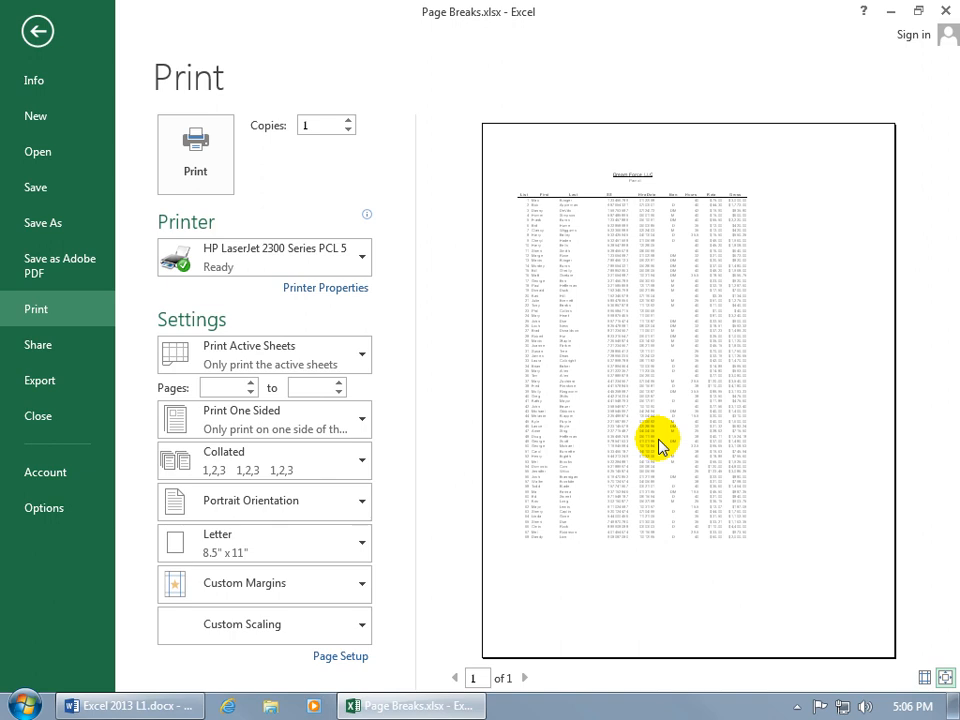
left_click(944, 678)
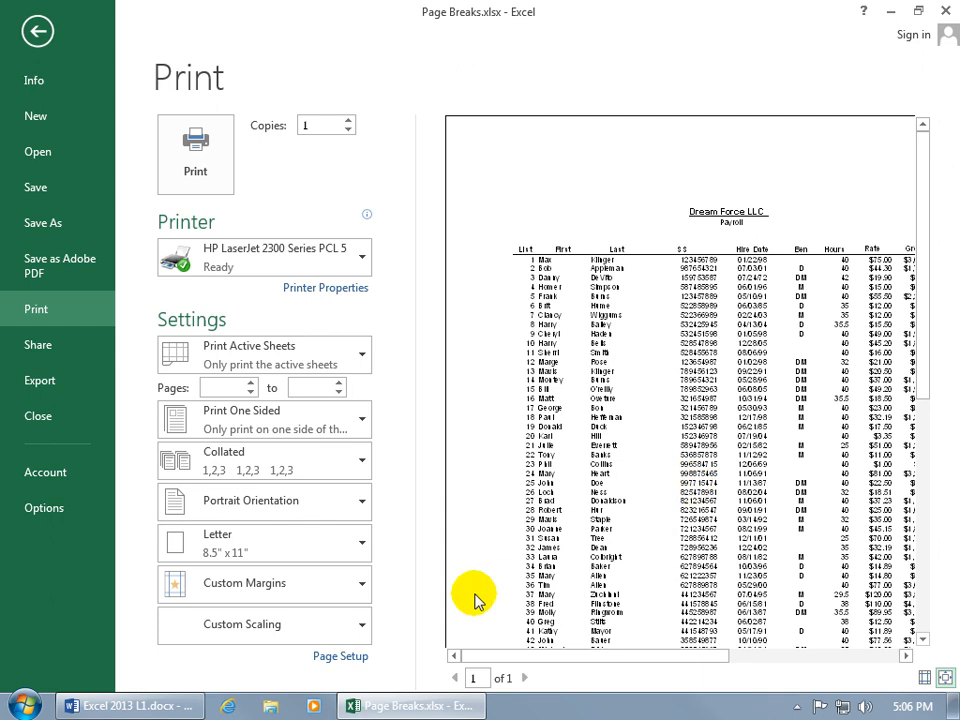
Step: Set the scaling to 100% of normal size through the custom scaling options of the print settings
left_click(360, 627)
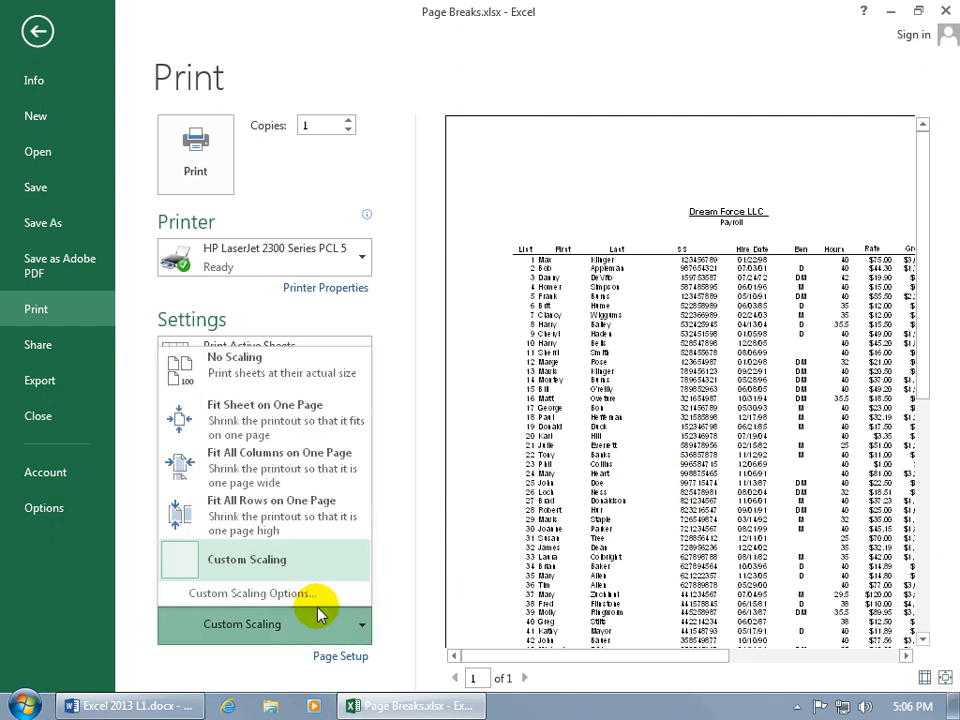
left_click(268, 594)
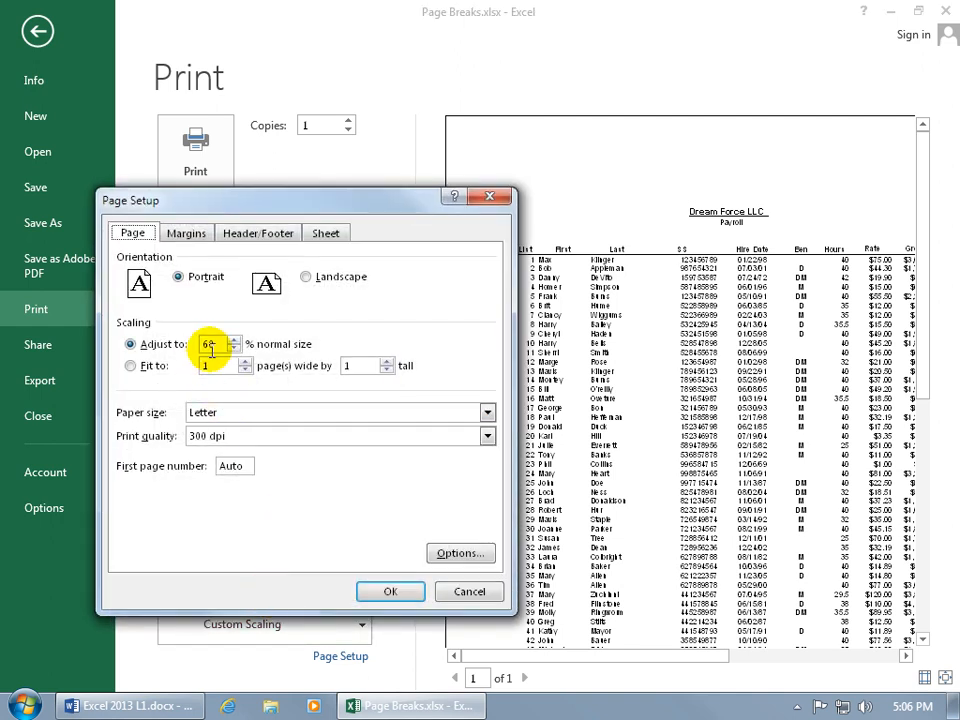
double_click(211, 346)
type("100")
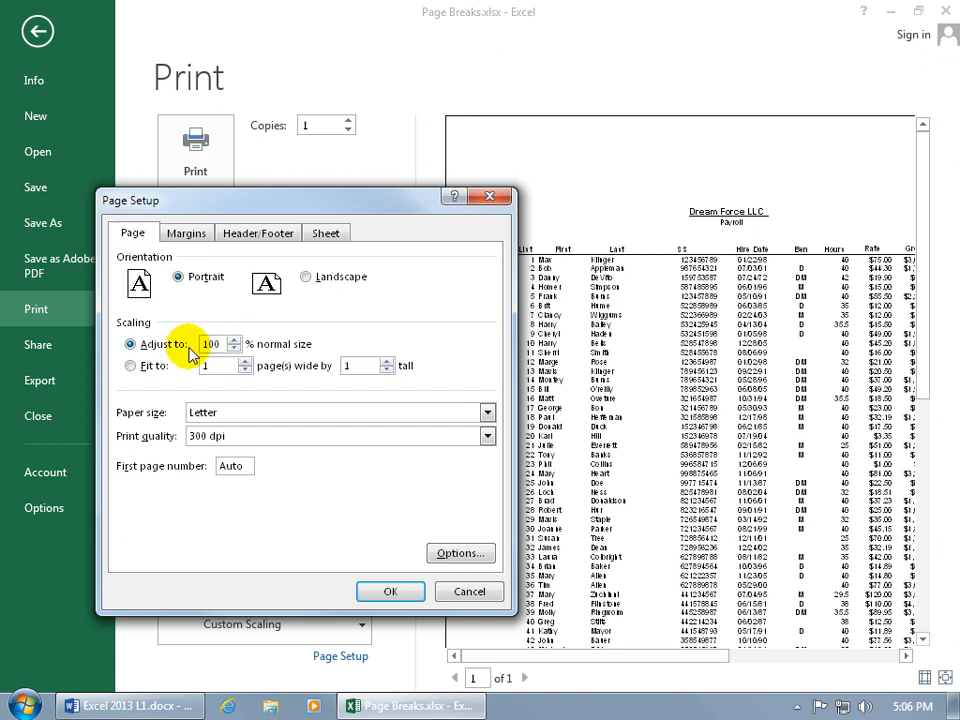
left_click(383, 592)
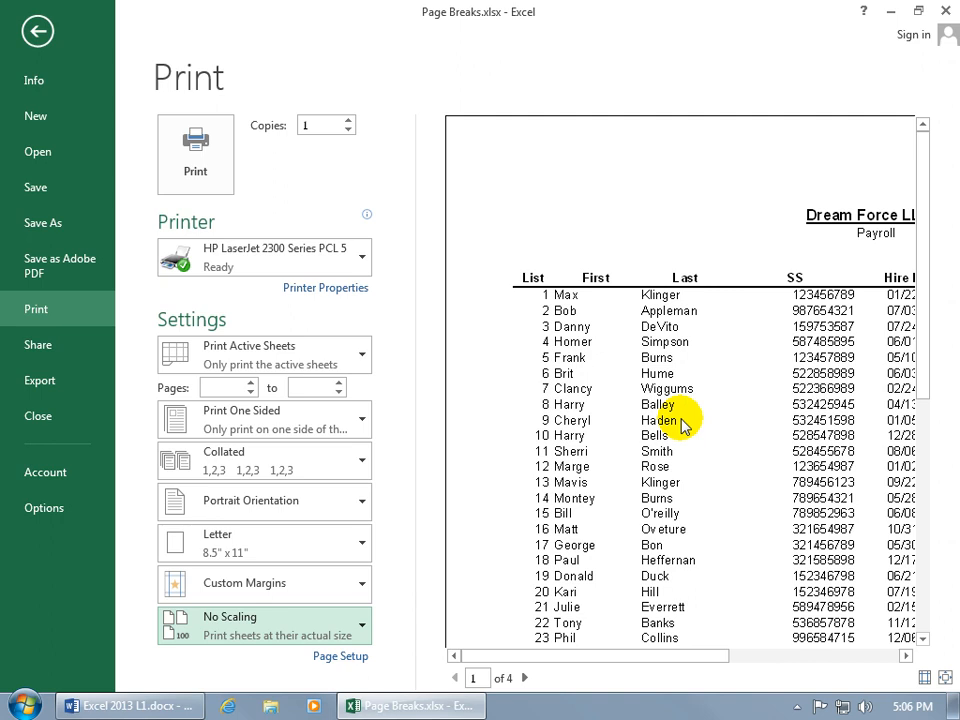
Step: Return from the print settings to the worksheet and change the page orientation to Landscape
left_click(27, 28)
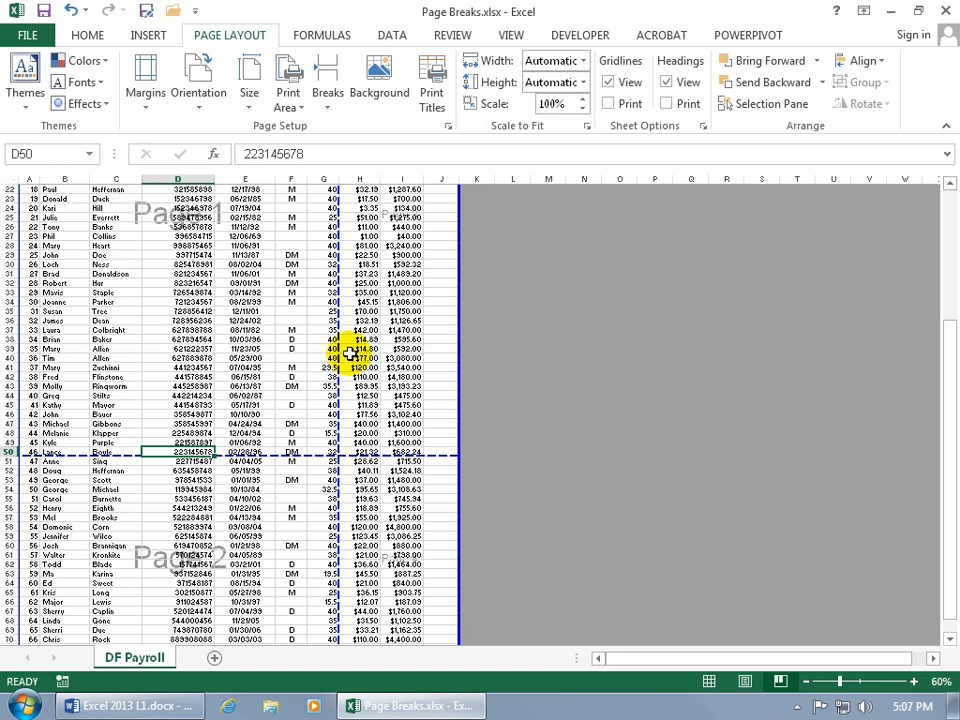
left_click(205, 102)
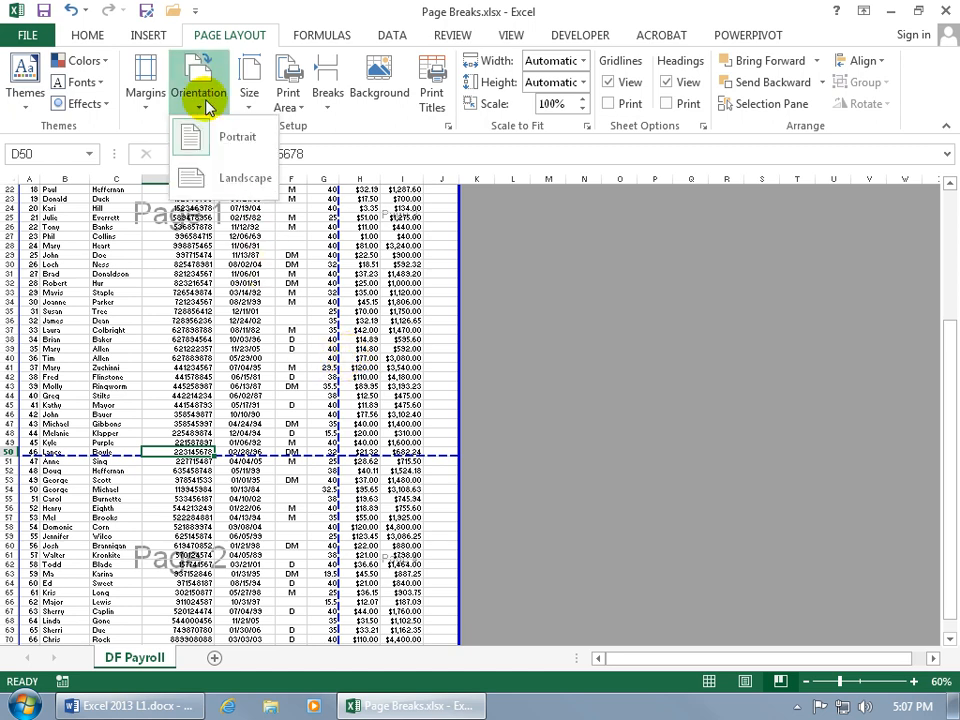
left_click(205, 137)
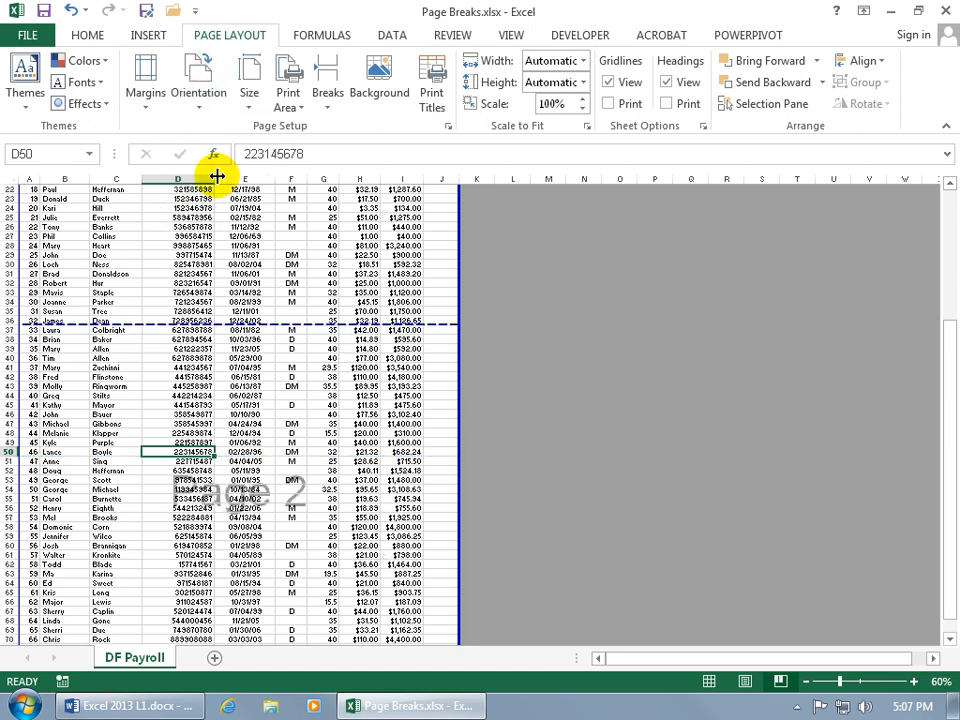
Step: Move the automatic horizontal page break up so that it falls between rows 31 and 32
left_click_drag(947, 362, 936, 228)
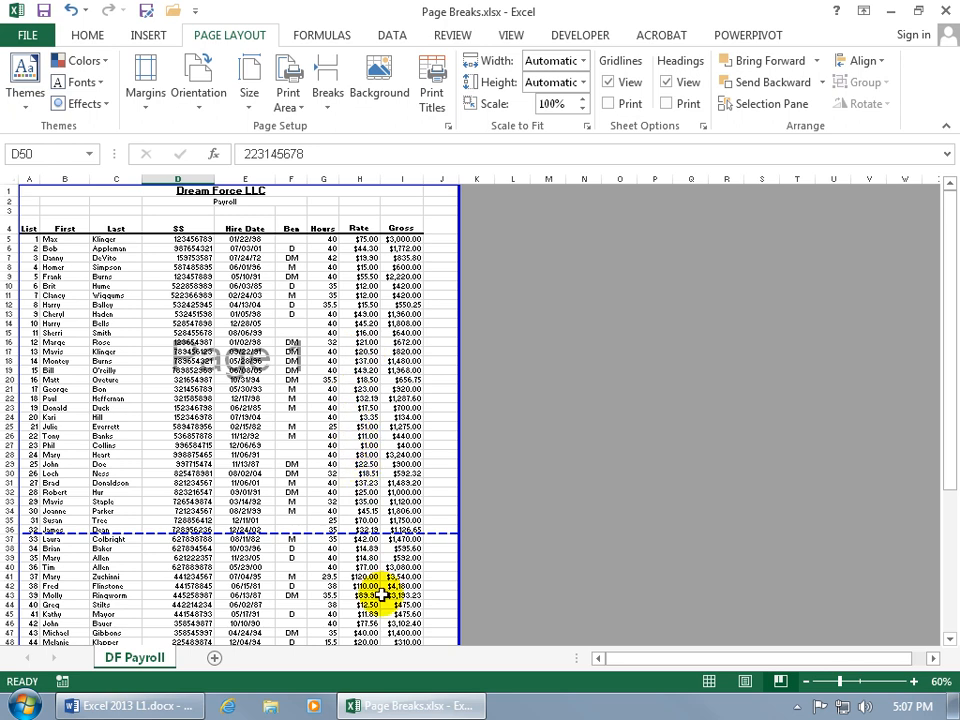
scroll(382, 595, "down", 4)
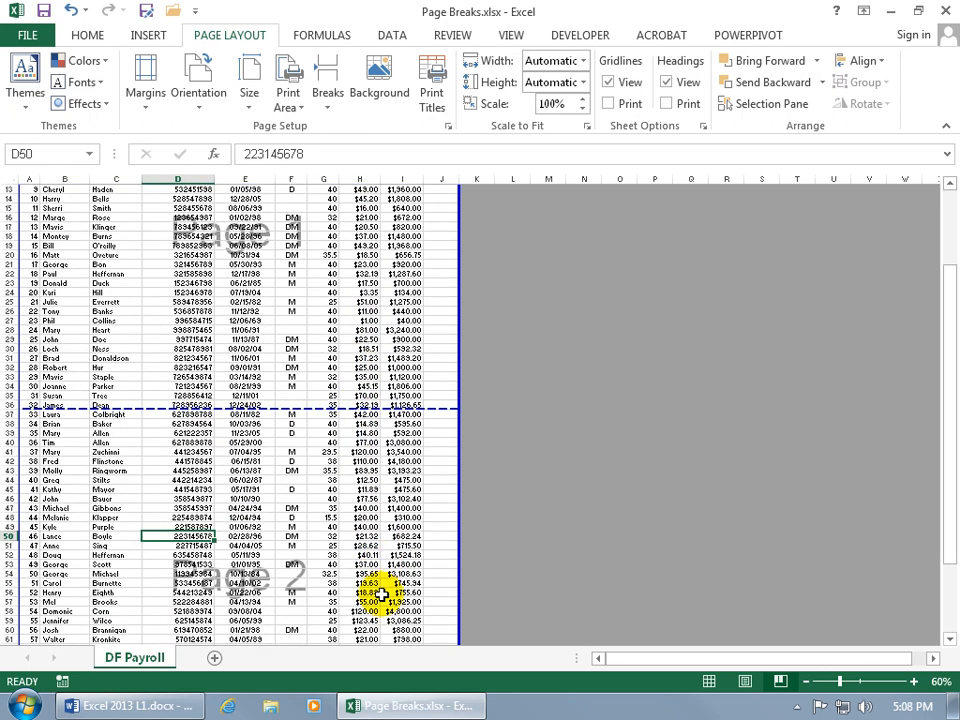
left_click(210, 302)
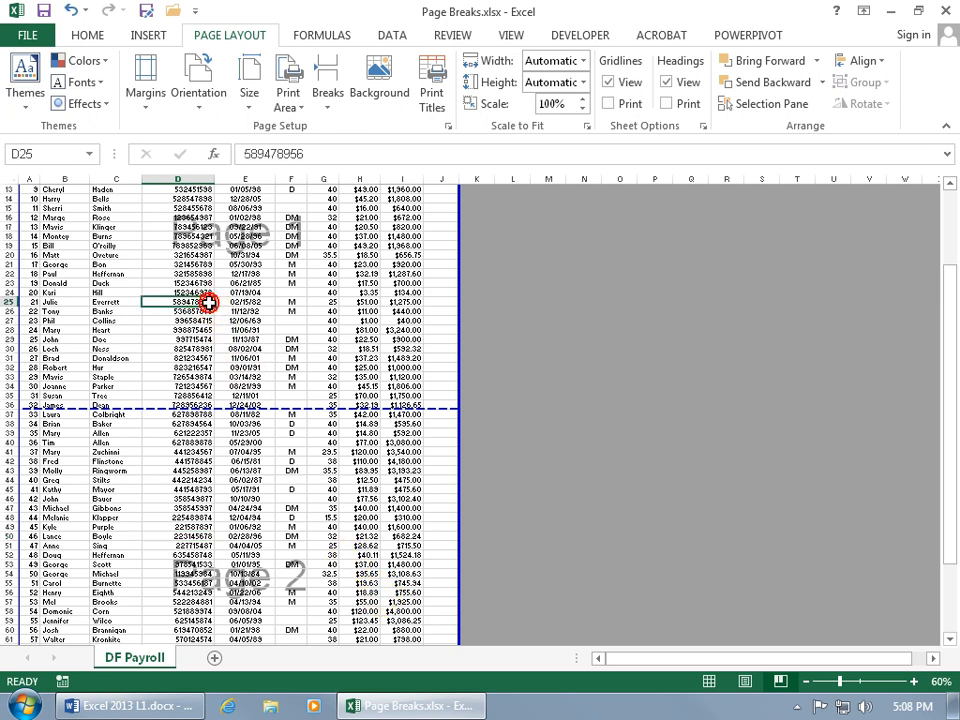
left_click(180, 461)
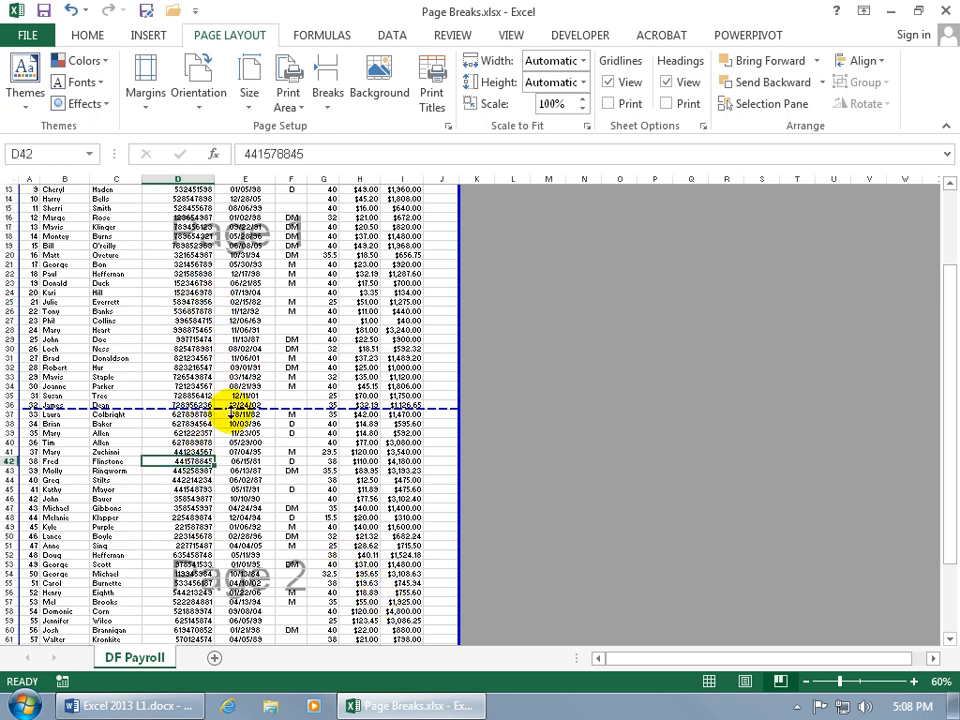
left_click_drag(232, 407, 231, 362)
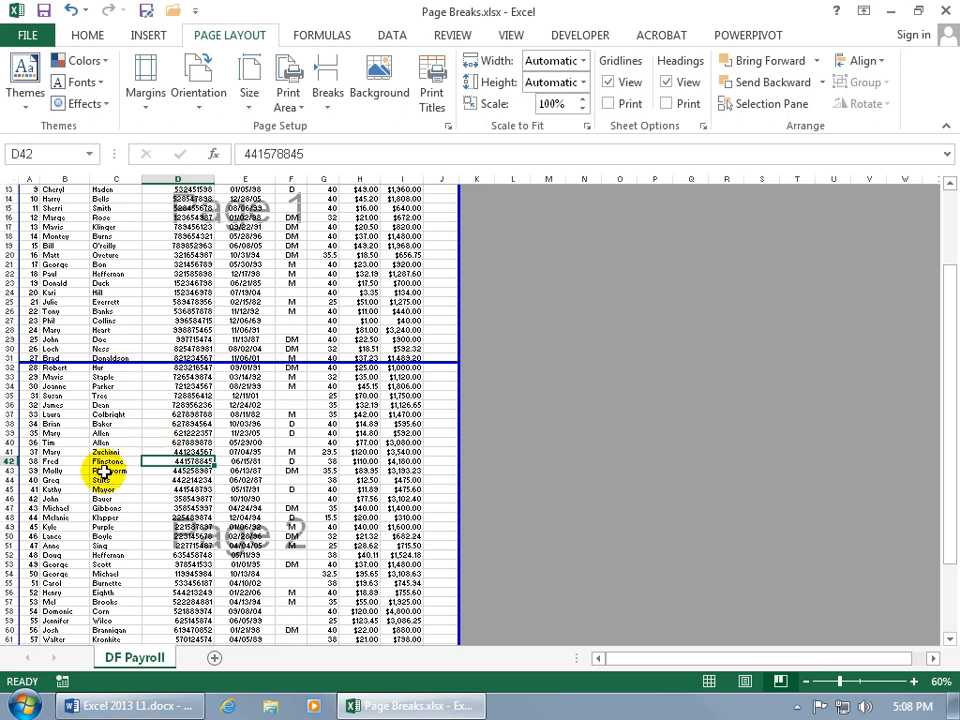
Step: Insert page breaks above row 45 and before column E from cell E45, and undo the insertion
left_click(64, 489)
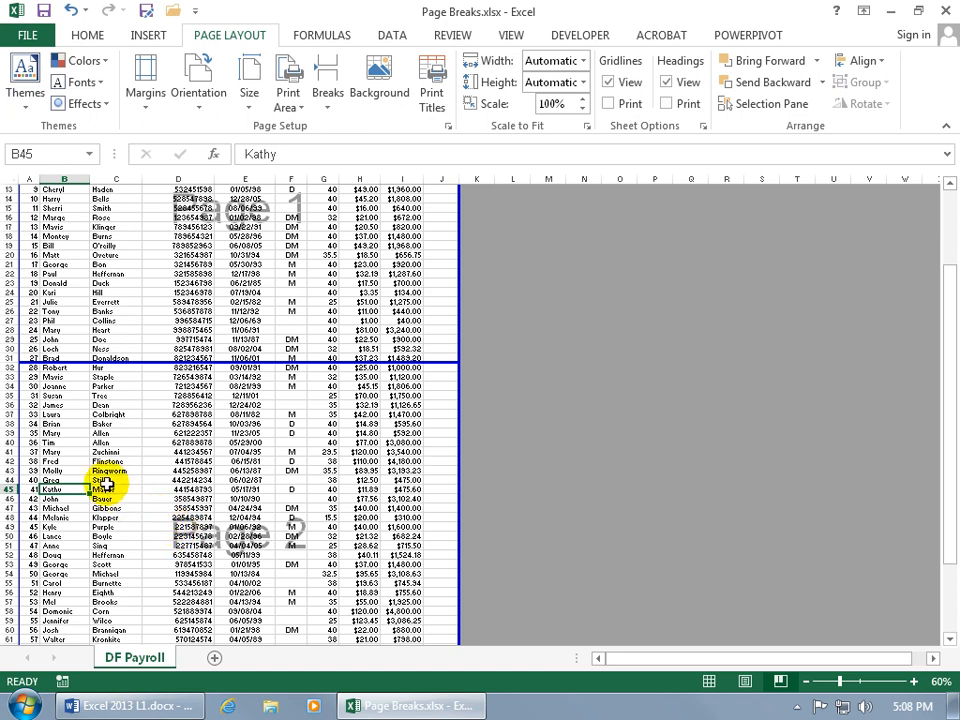
left_click(35, 493)
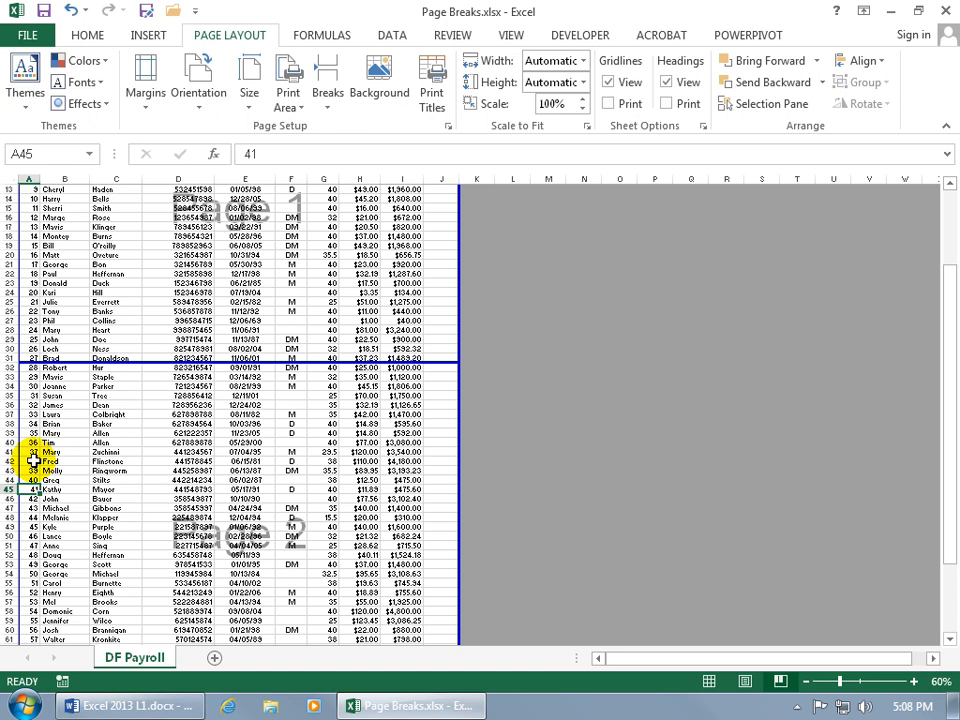
left_click(216, 489)
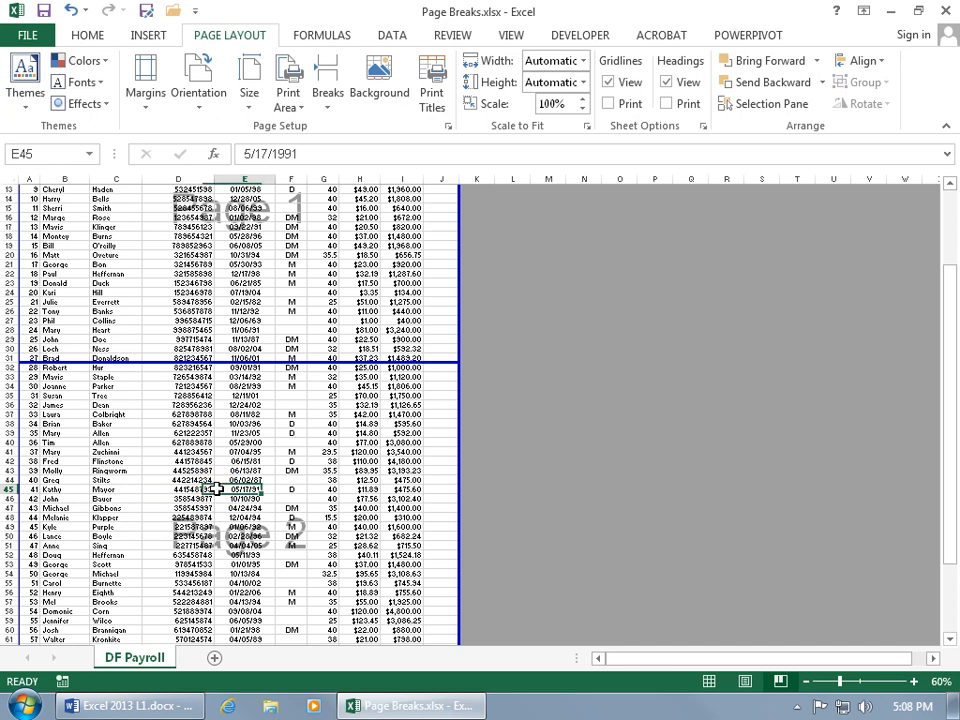
left_click(328, 95)
left_click(335, 125)
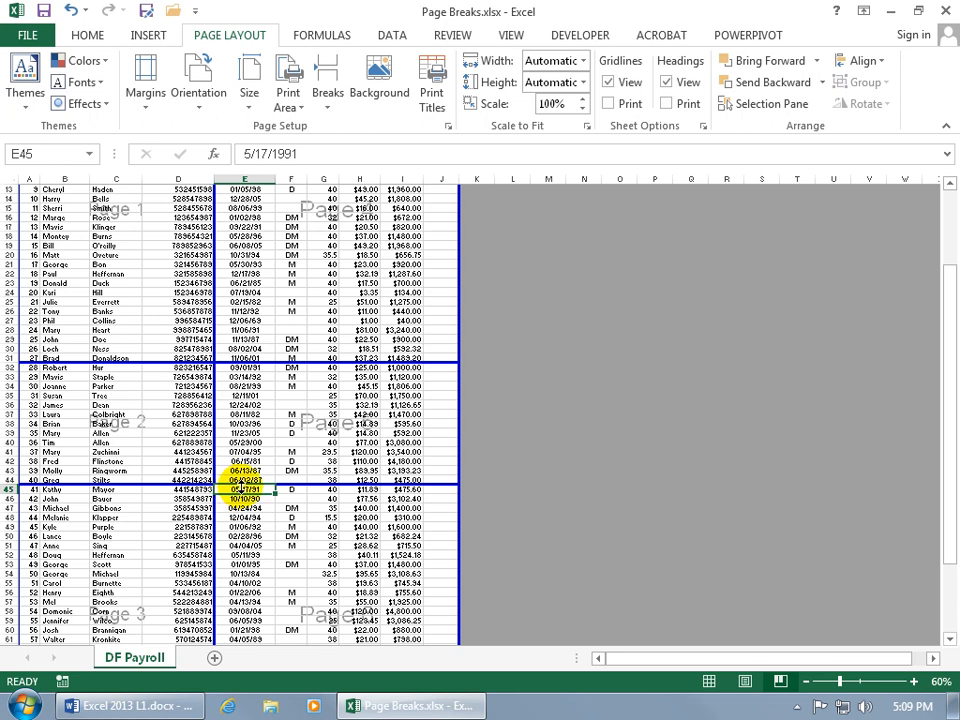
left_click(71, 10)
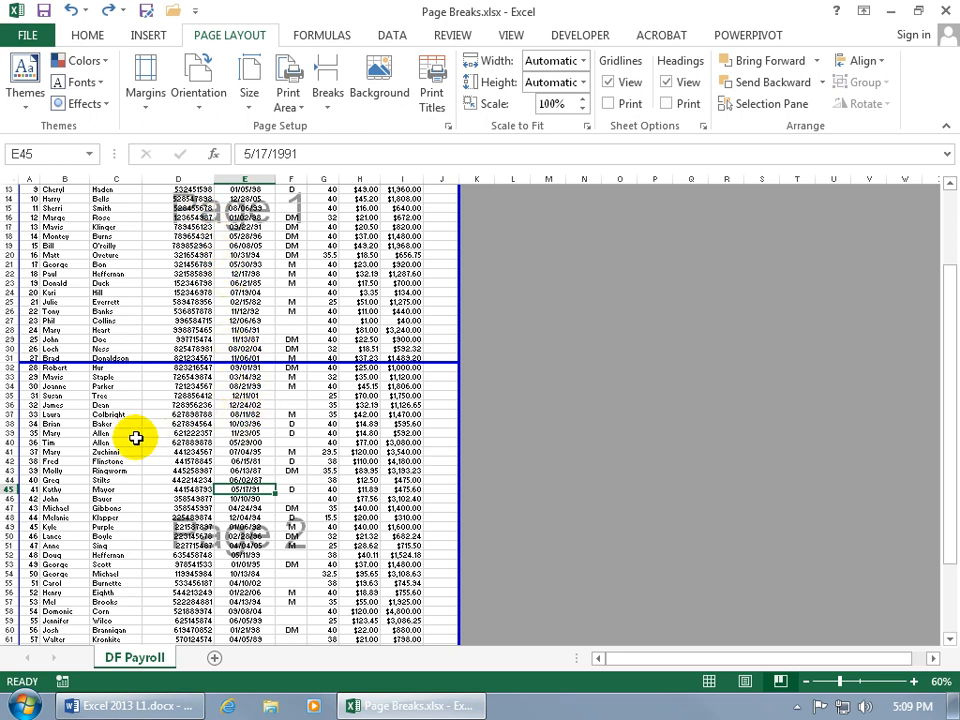
Step: Insert only a horizontal page break above row 45, using cell A45
left_click(34, 489)
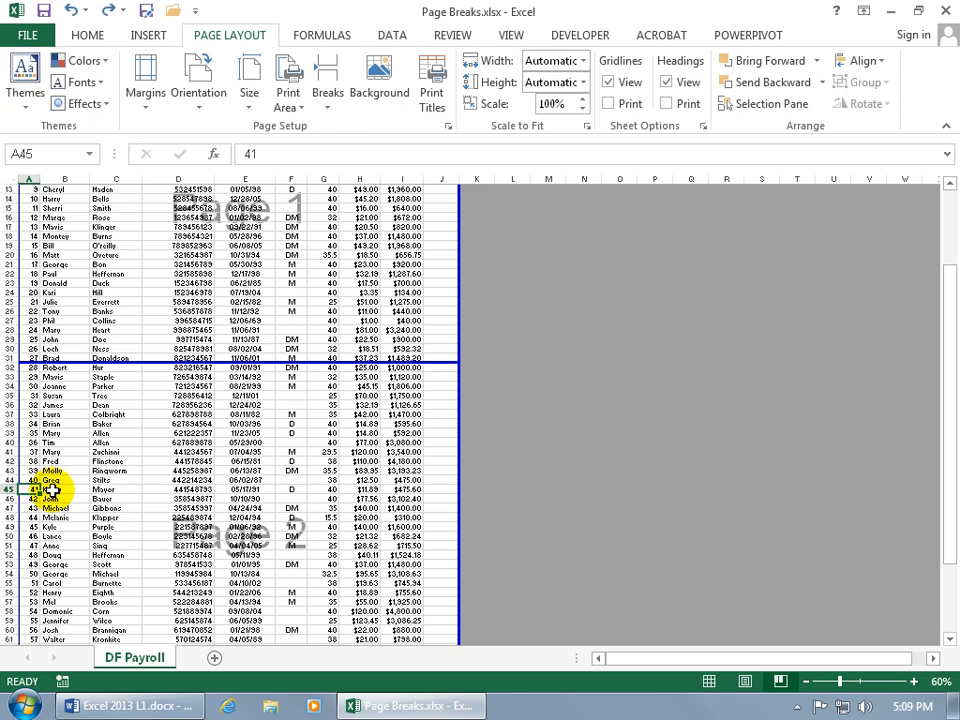
left_click(330, 100)
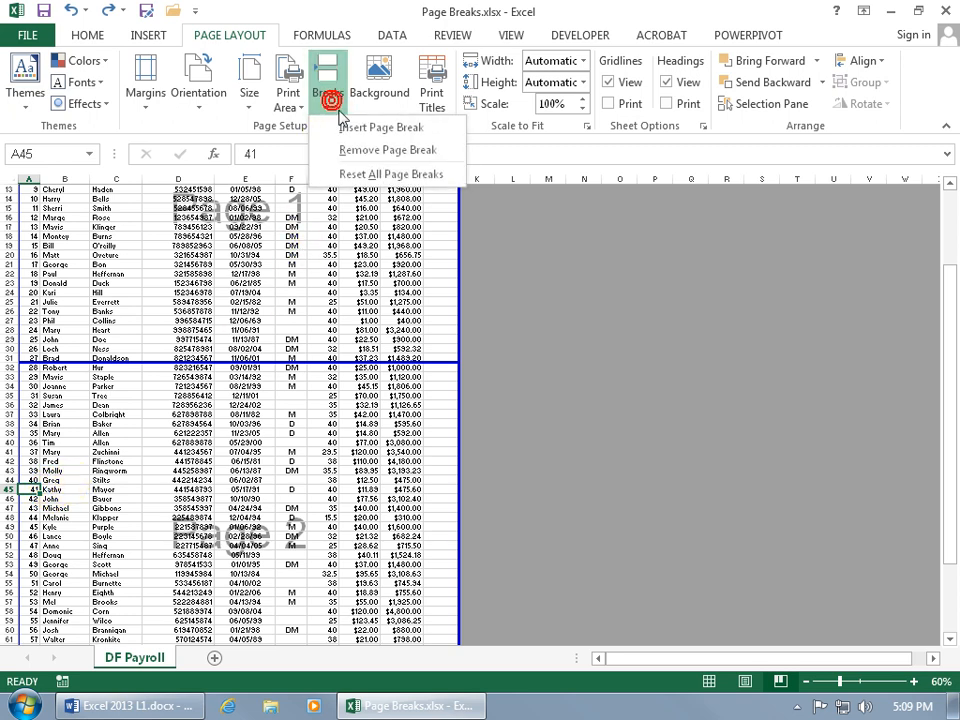
left_click(347, 128)
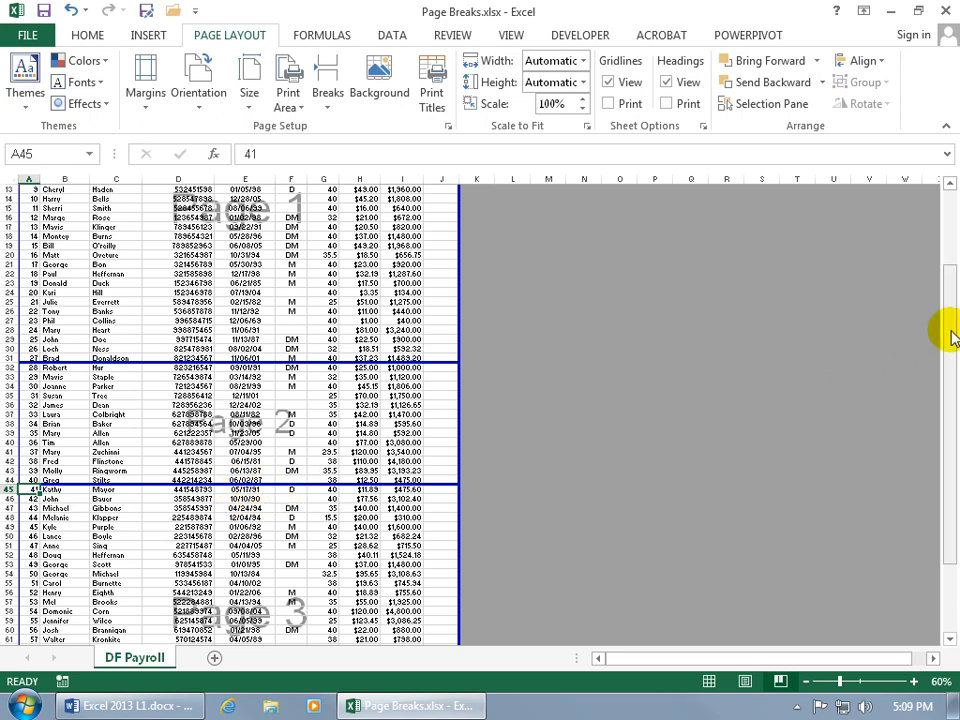
Step: Unmerge the Dream Force LLC title cells in row 1 through the alignment settings of the cell format
left_click_drag(946, 332, 948, 185)
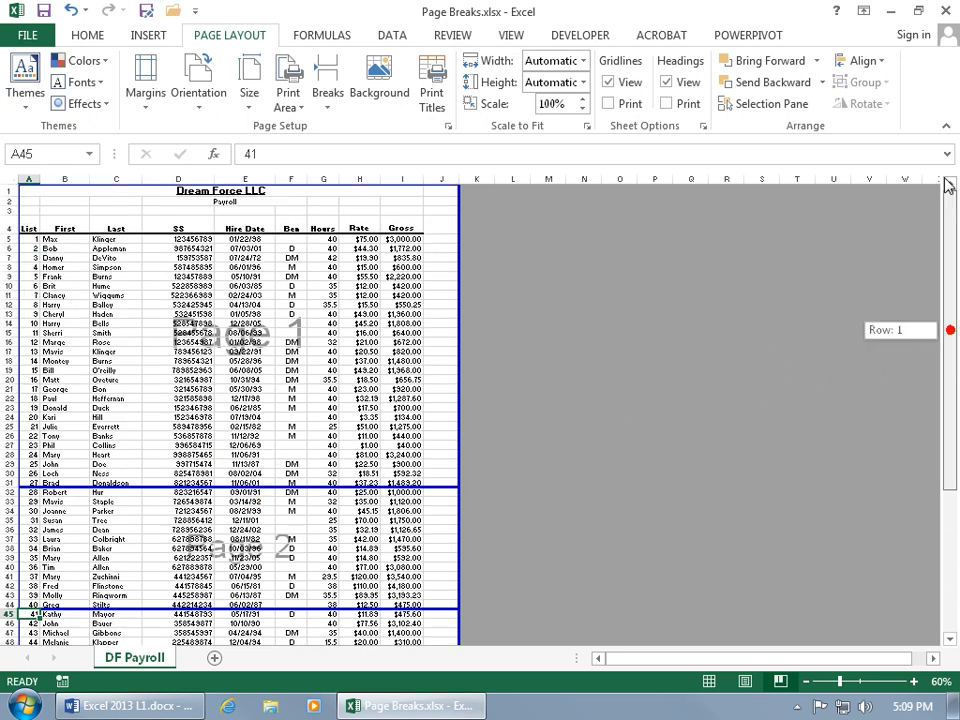
left_click(405, 190)
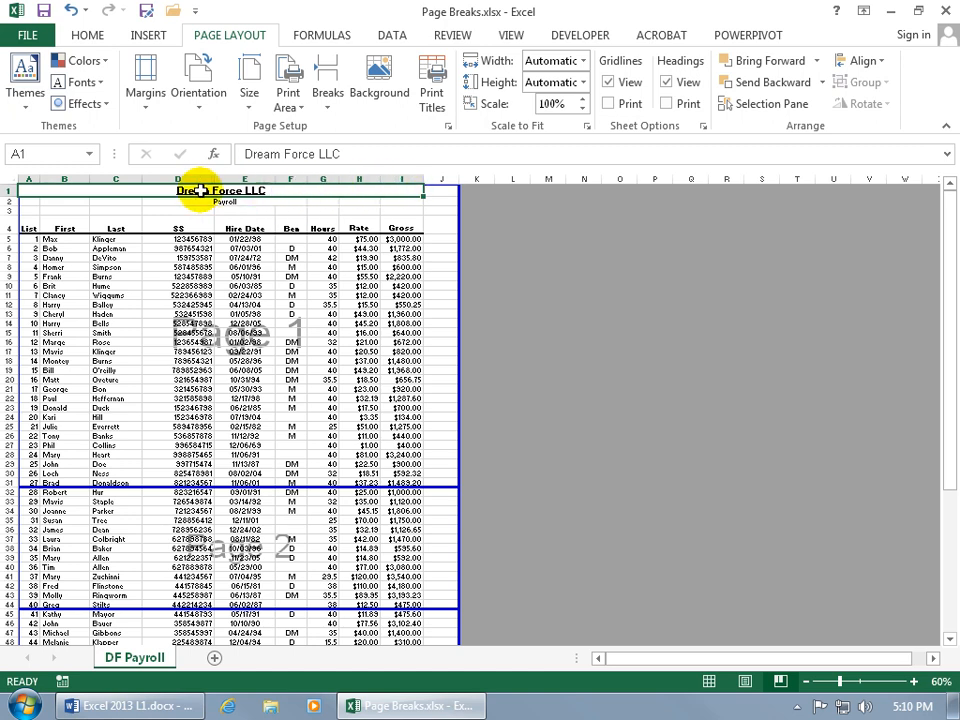
right_click(350, 191)
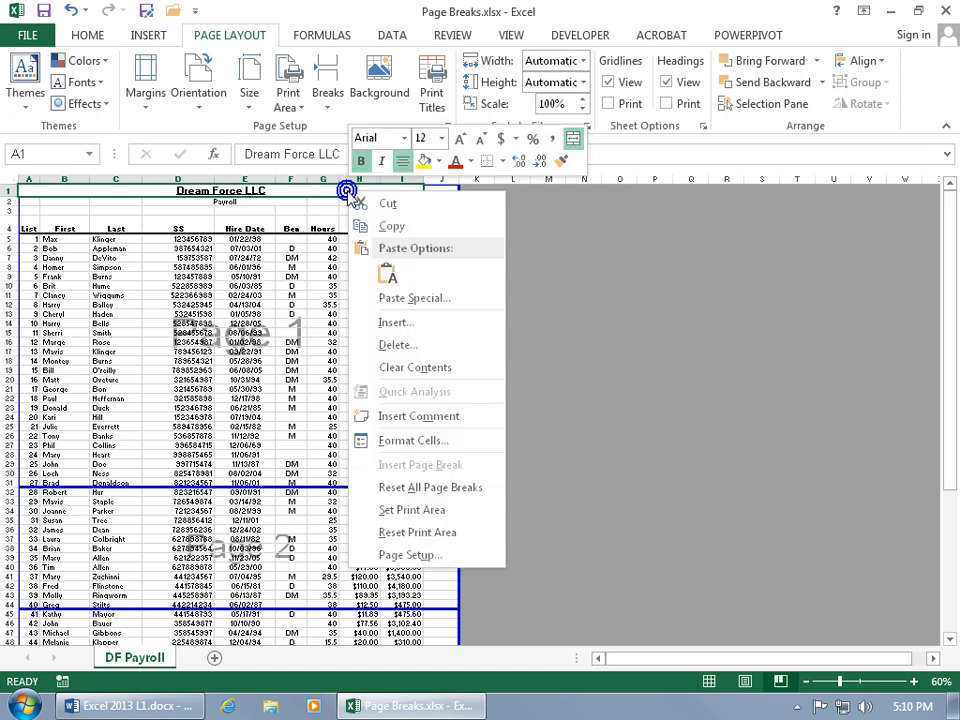
left_click(410, 440)
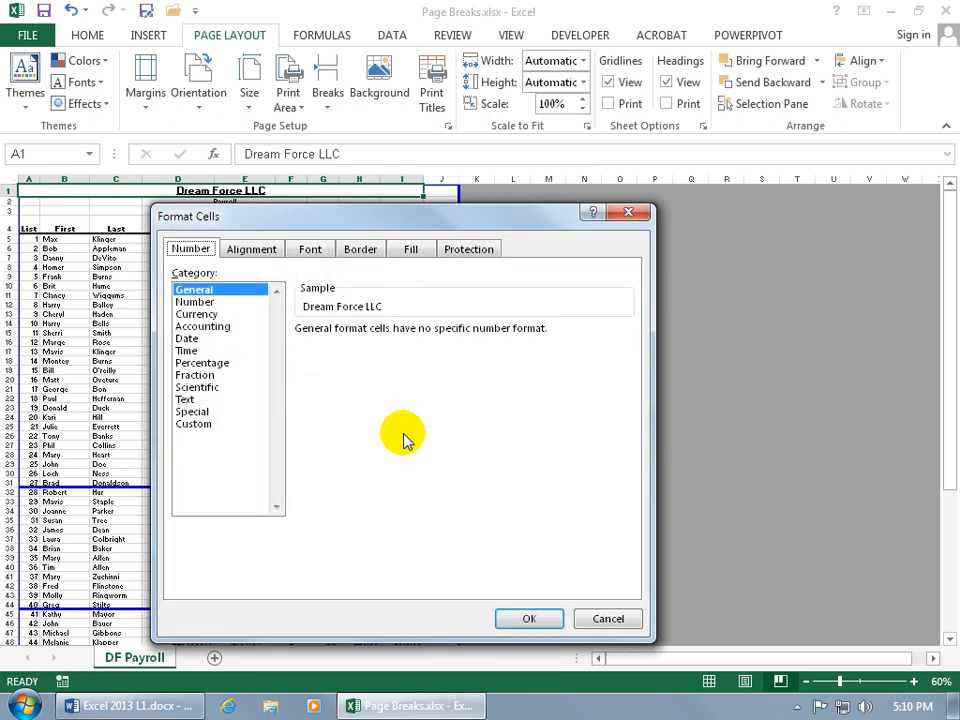
left_click(264, 251)
left_click(230, 448)
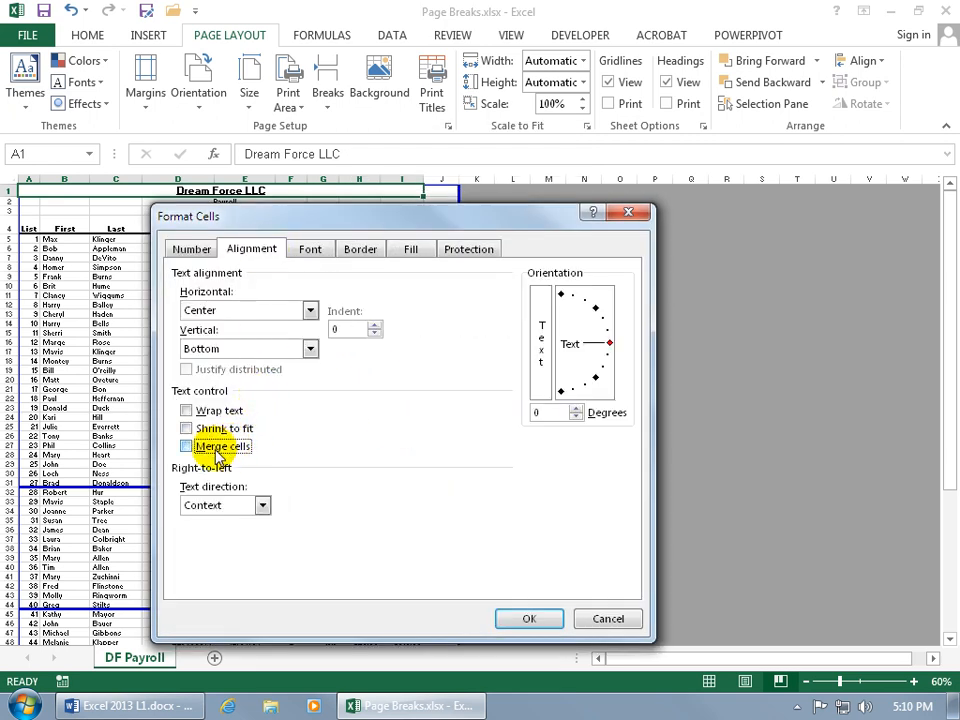
left_click(529, 618)
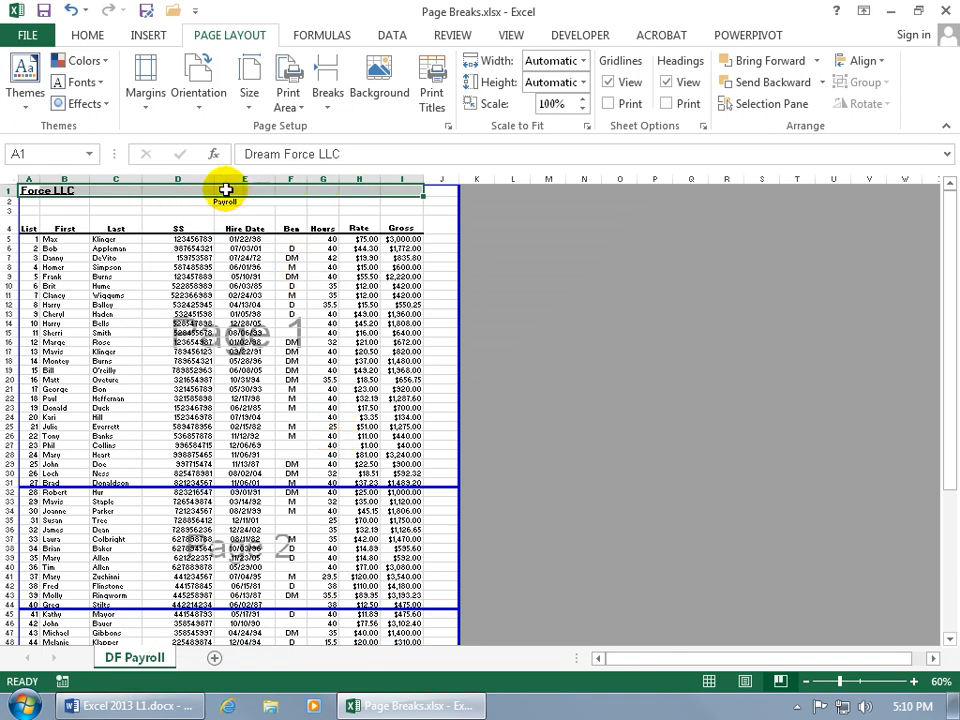
Step: Left-align the Dream Force LLC title in cell A1
left_click(27, 189)
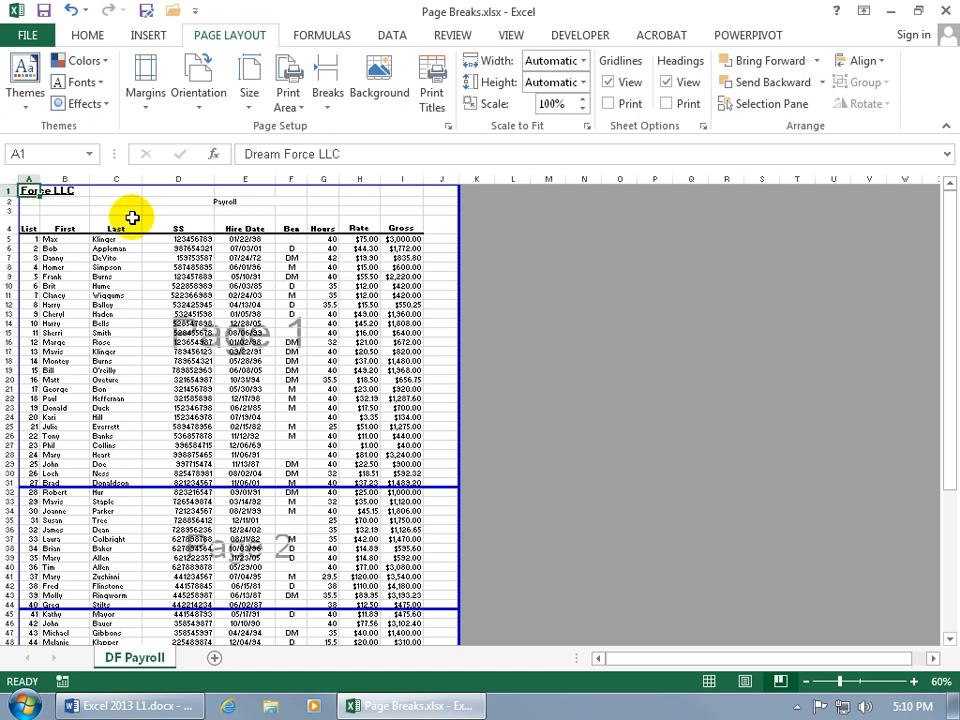
left_click(80, 35)
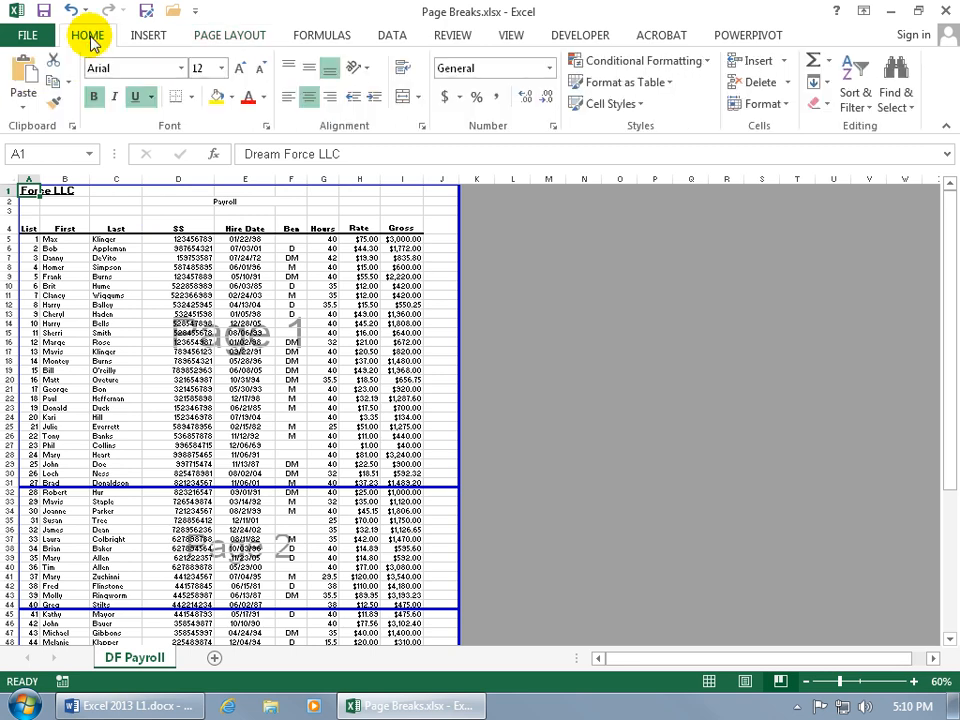
left_click(291, 98)
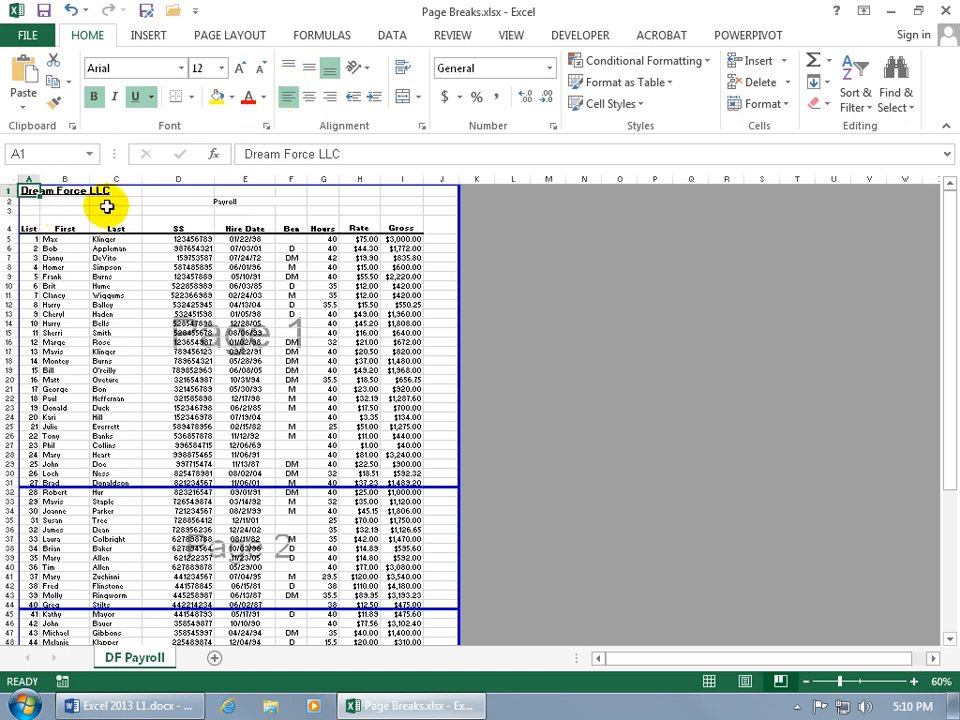
Step: Insert a vertical page break before column H, using cell H1
left_click(356, 194)
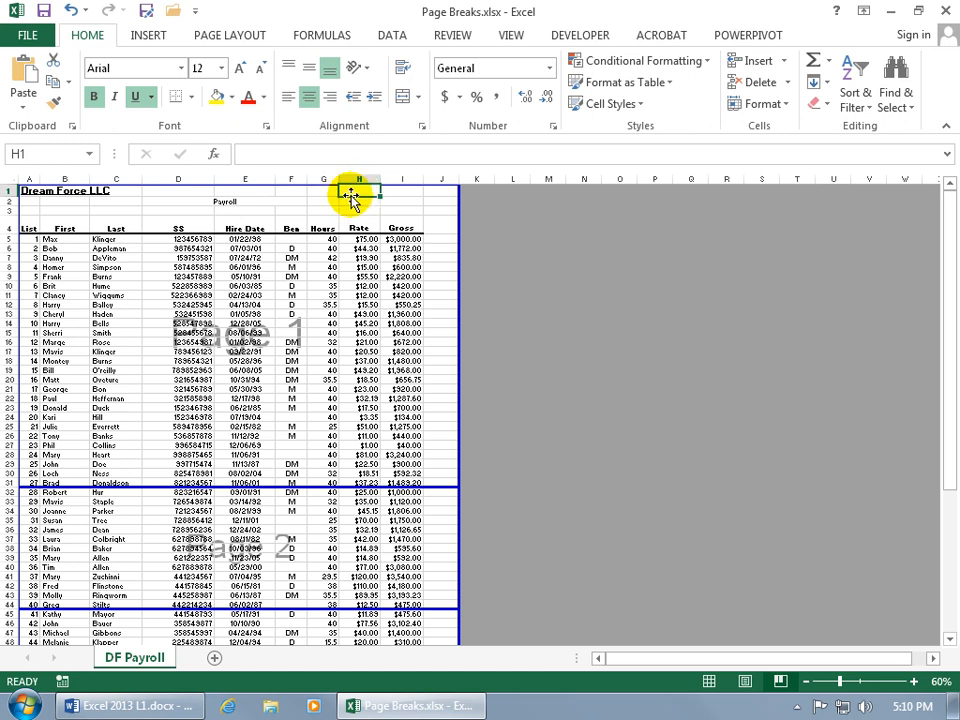
left_click(240, 38)
left_click(327, 92)
left_click(338, 124)
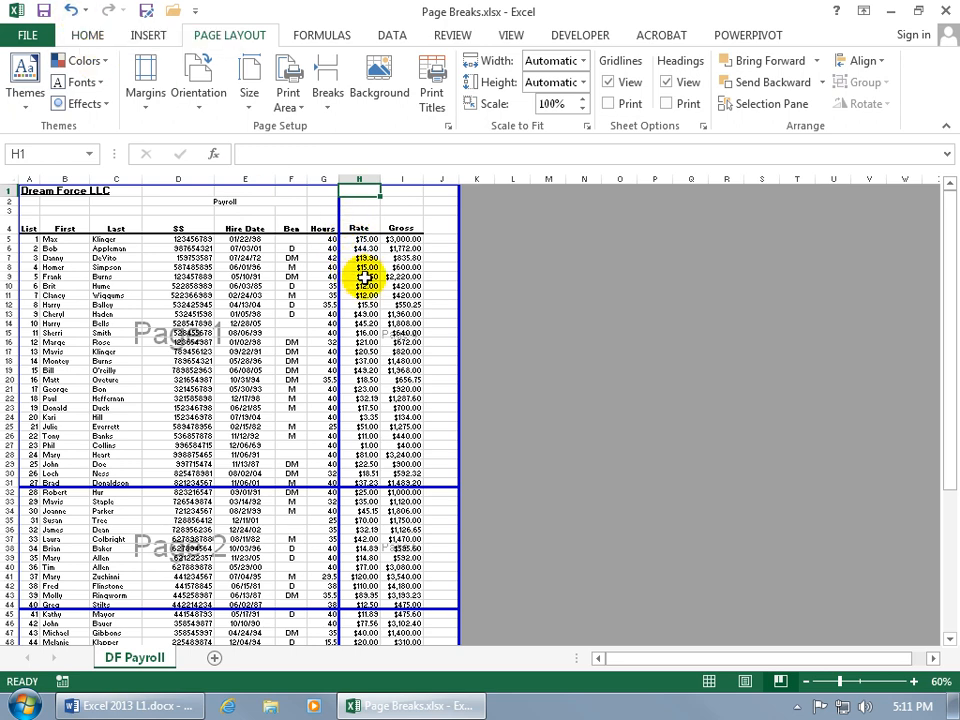
Step: Remove the vertical page break before column H and insert it again at cell H1
left_click(327, 96)
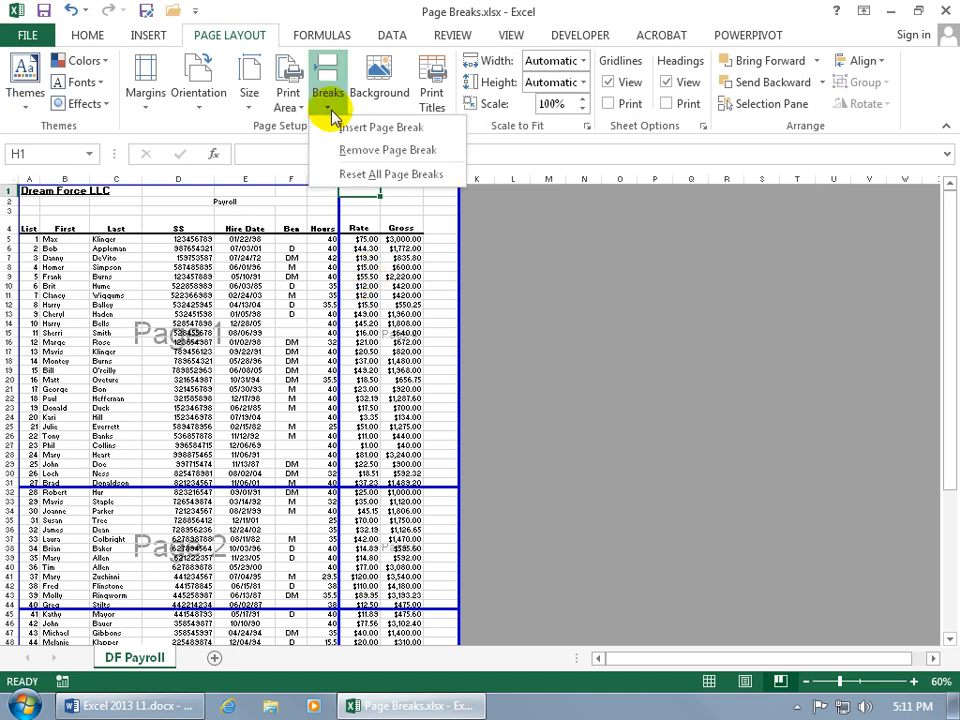
left_click(346, 150)
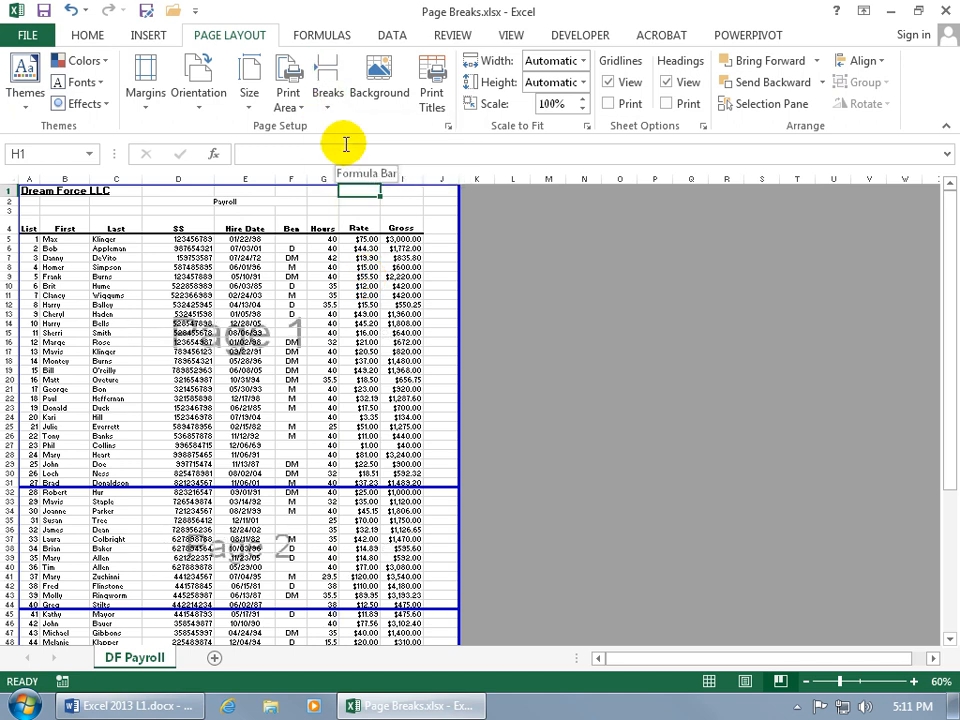
left_click(327, 93)
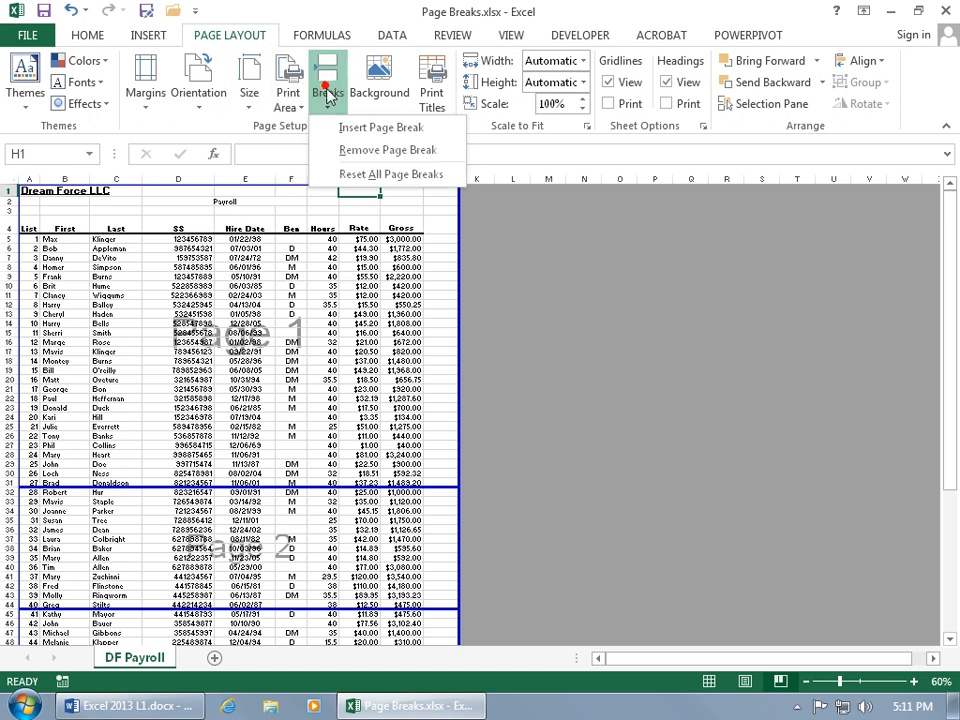
left_click(347, 128)
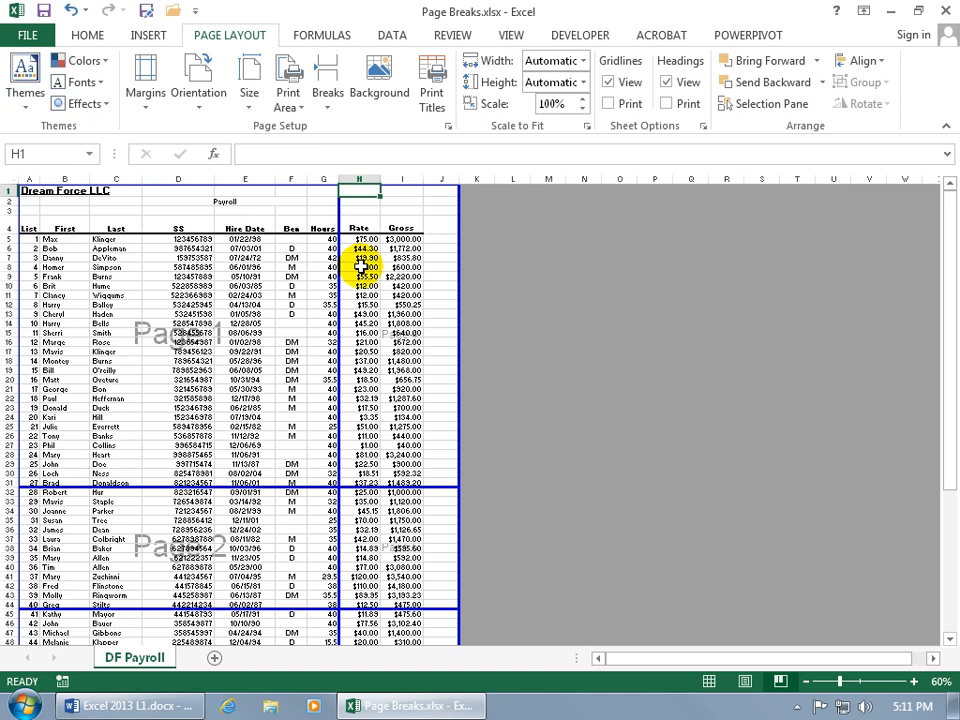
Step: Switch the worksheet to Normal view and remove the vertical page break before column H at cell H1
left_click(510, 35)
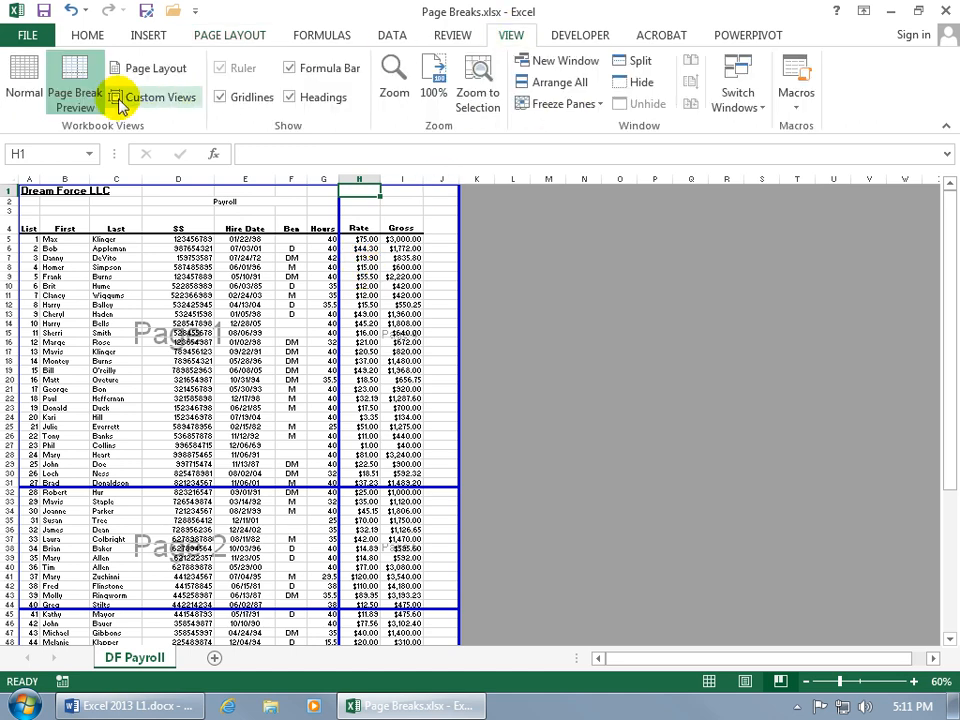
left_click(22, 85)
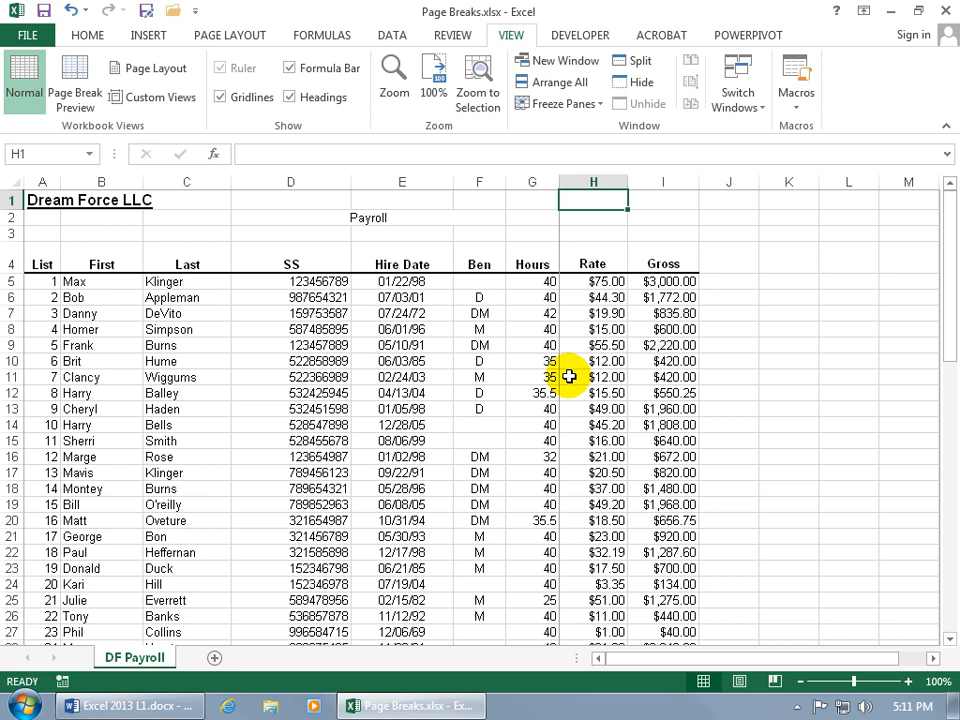
left_click(220, 35)
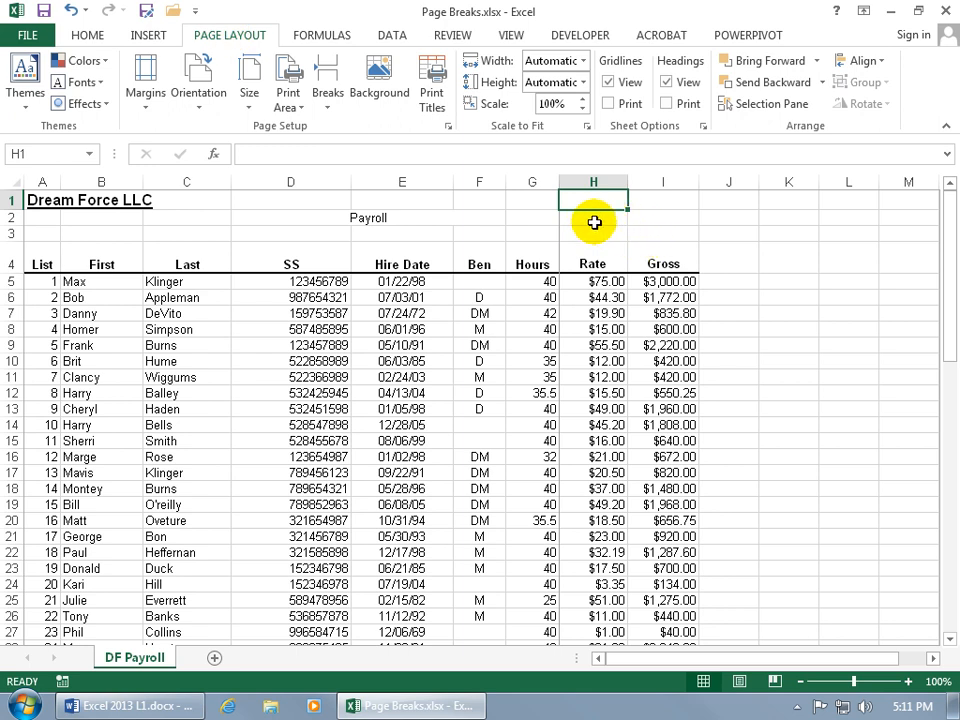
left_click(330, 102)
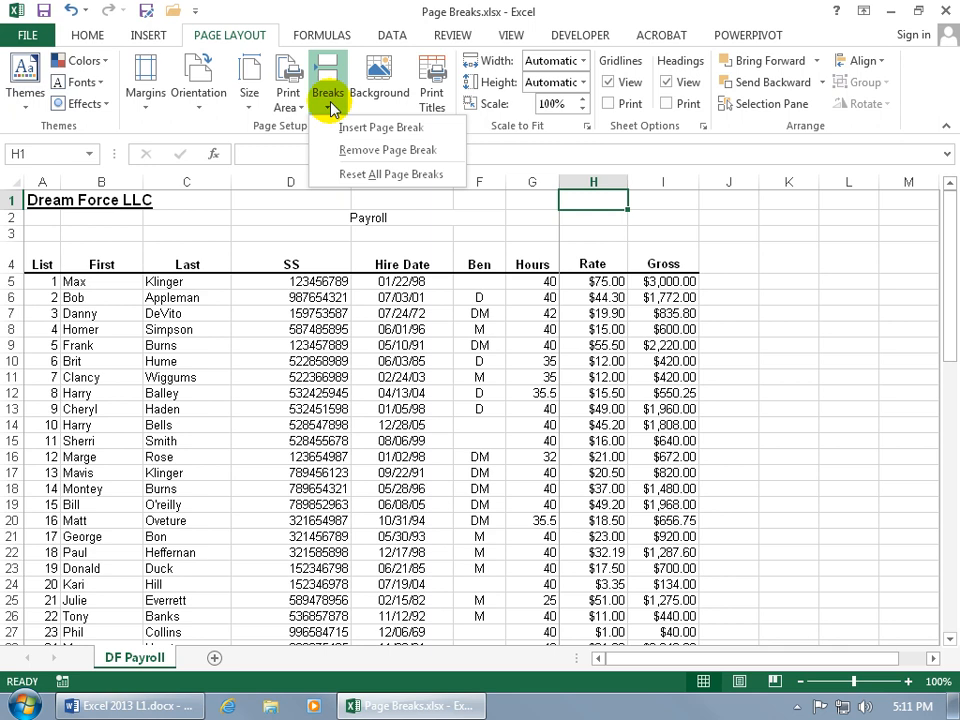
left_click(345, 150)
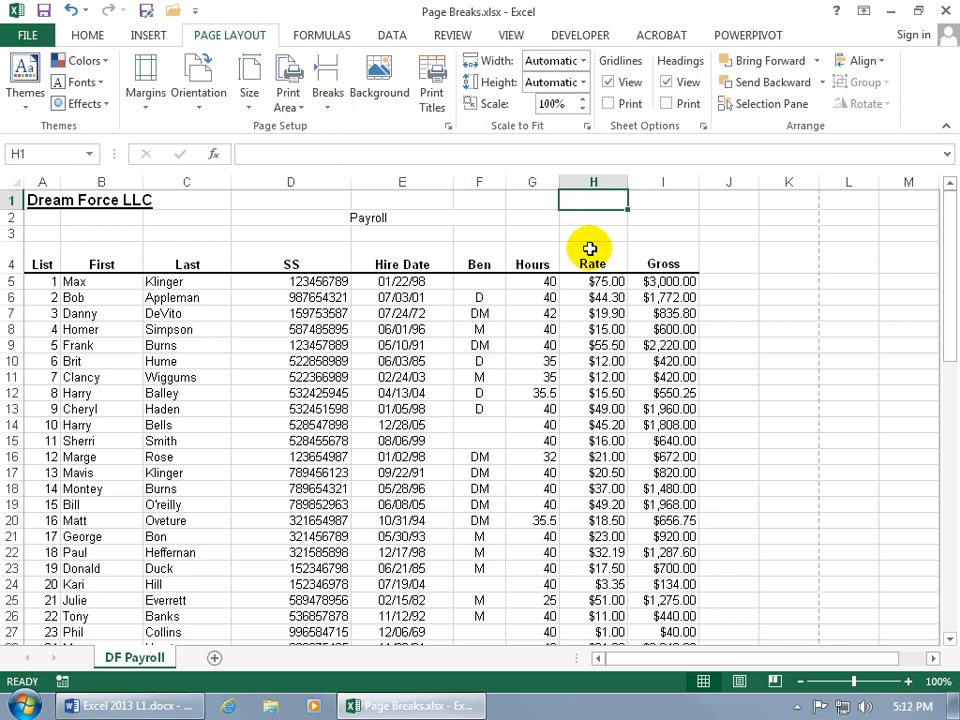
Step: Try inserting a page break from cell H7 in the middle of the data, undo it, and reselect cell H1
left_click(592, 313)
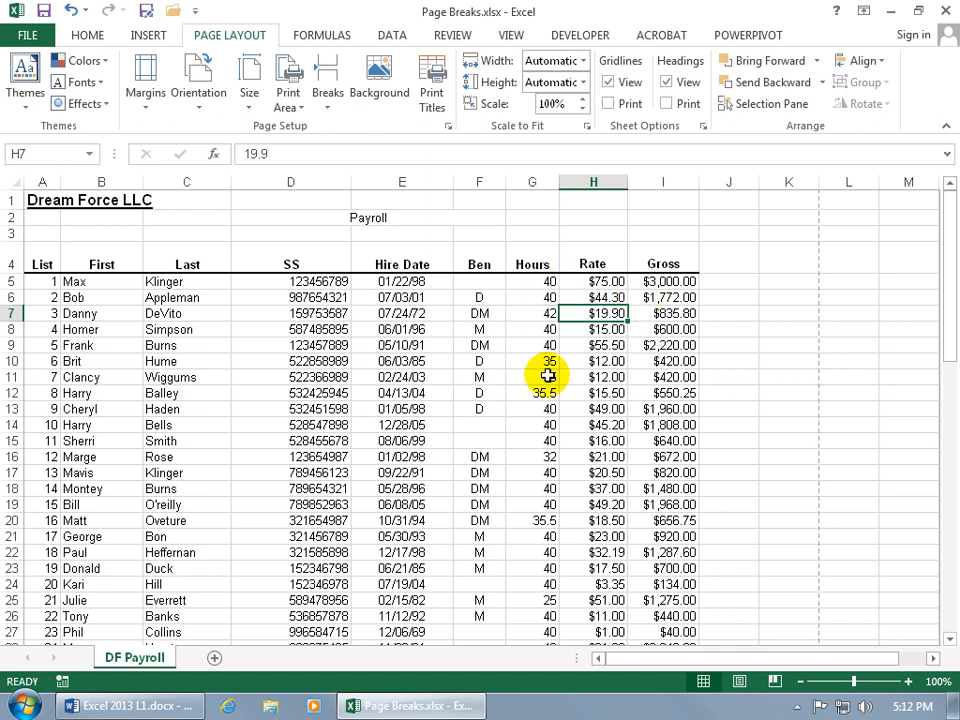
left_click(326, 99)
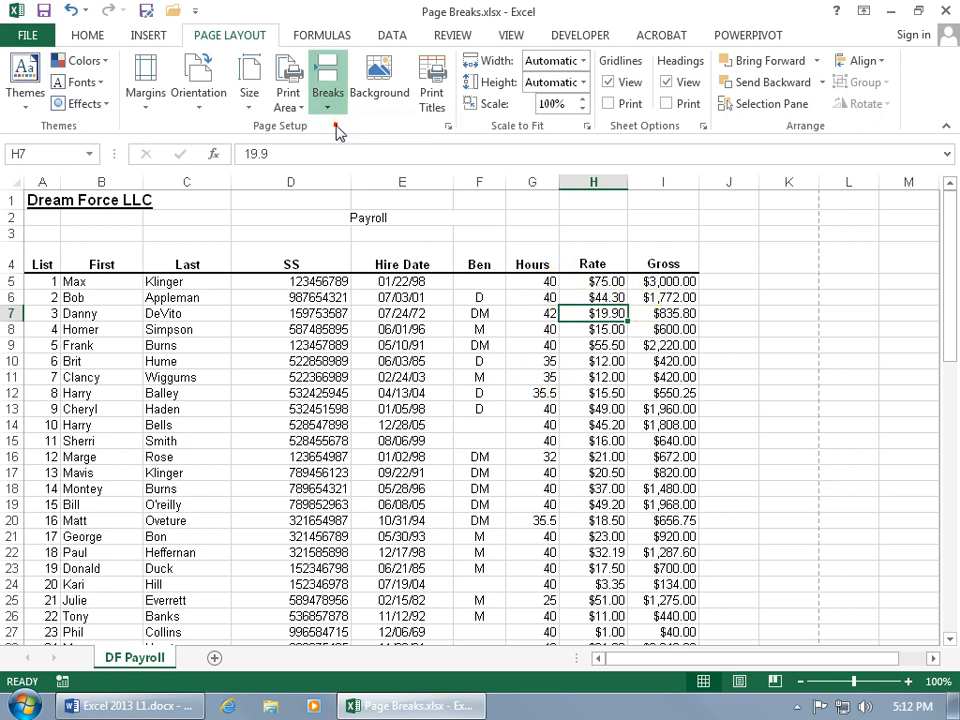
left_click(336, 126)
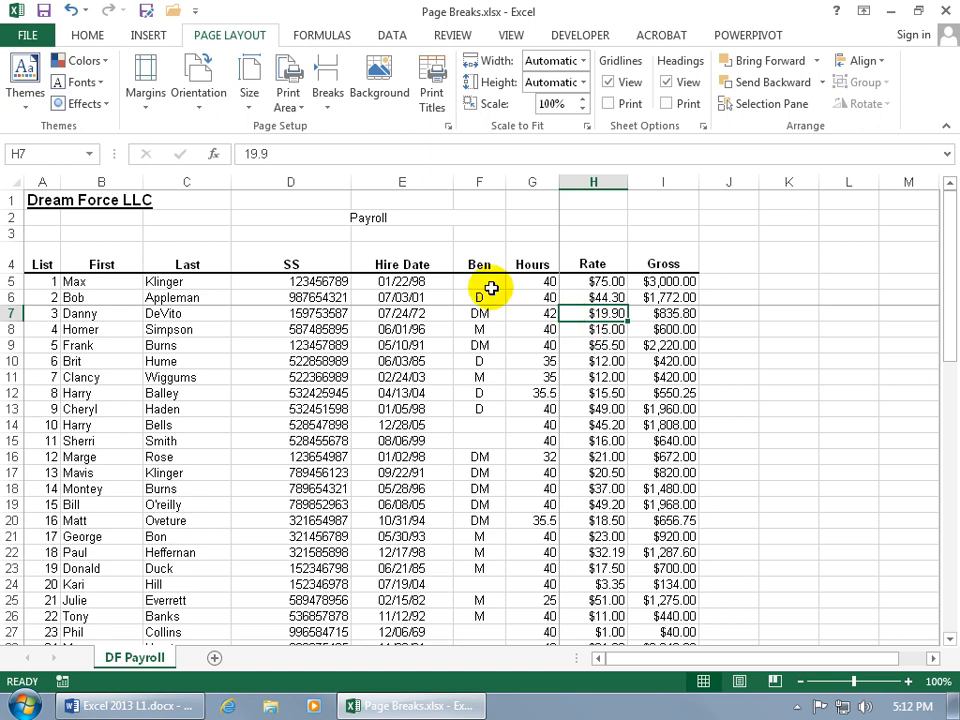
left_click(71, 10)
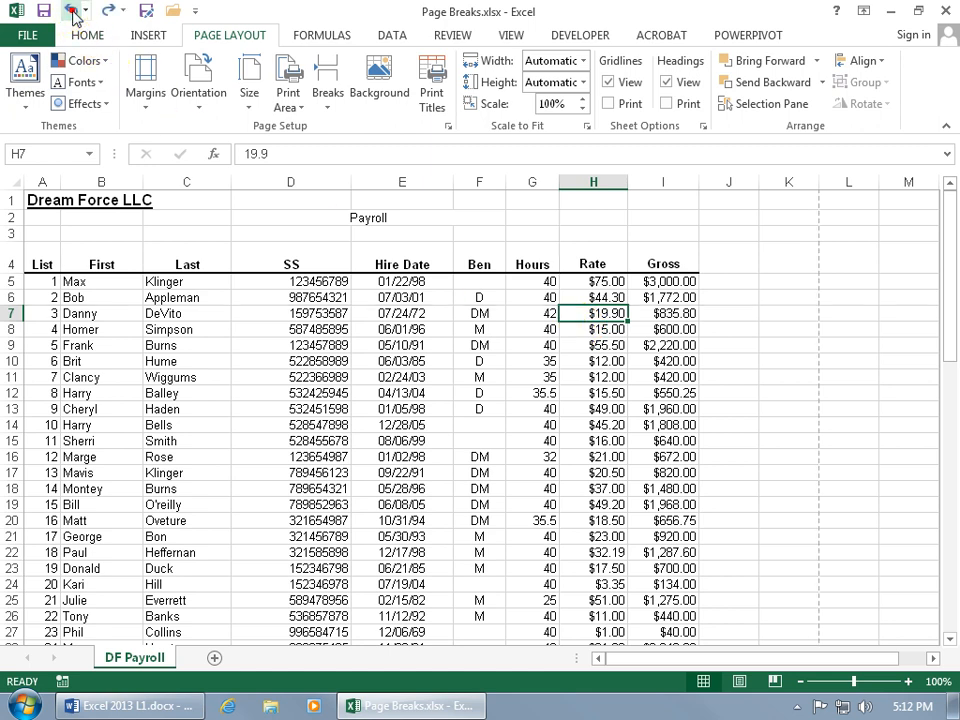
left_click(579, 199)
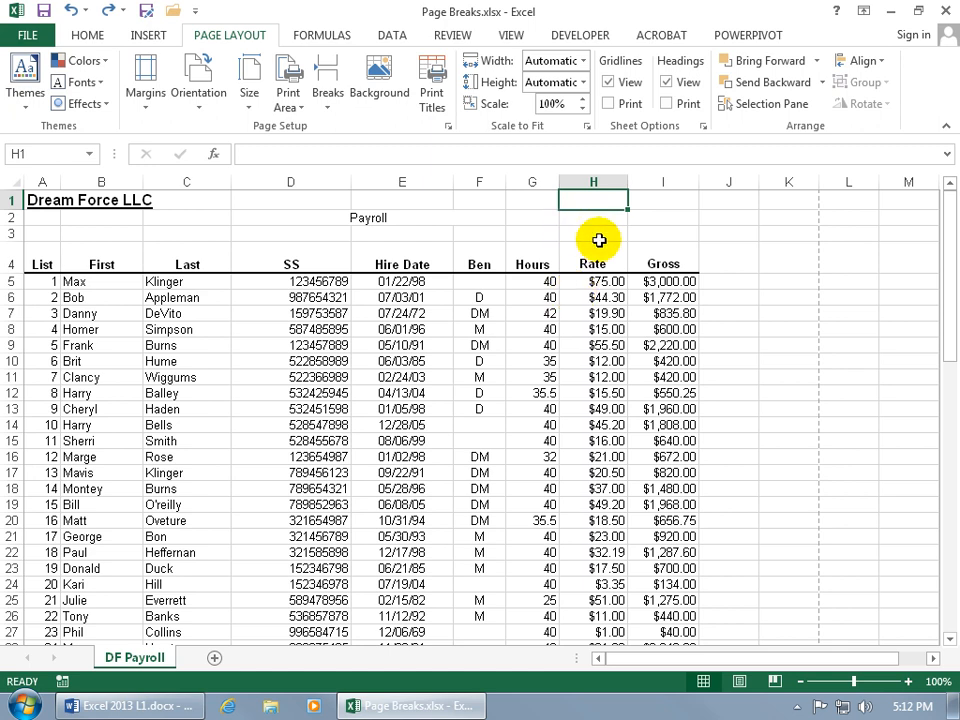
Step: Insert a horizontal page break above row 10, using cell A10
left_click(45, 361)
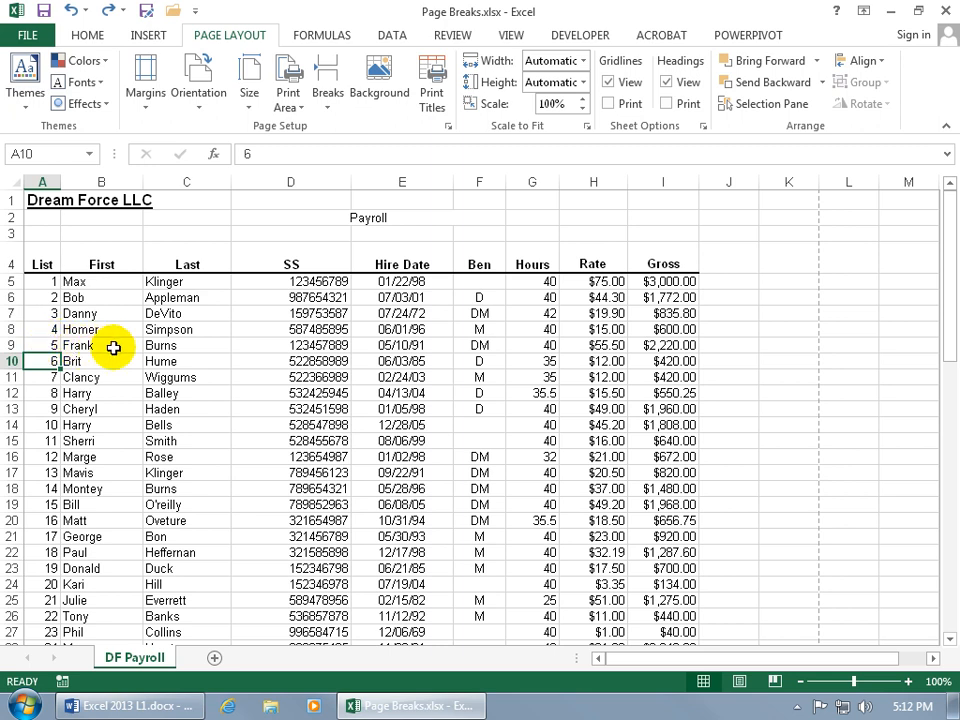
left_click(326, 105)
left_click(341, 131)
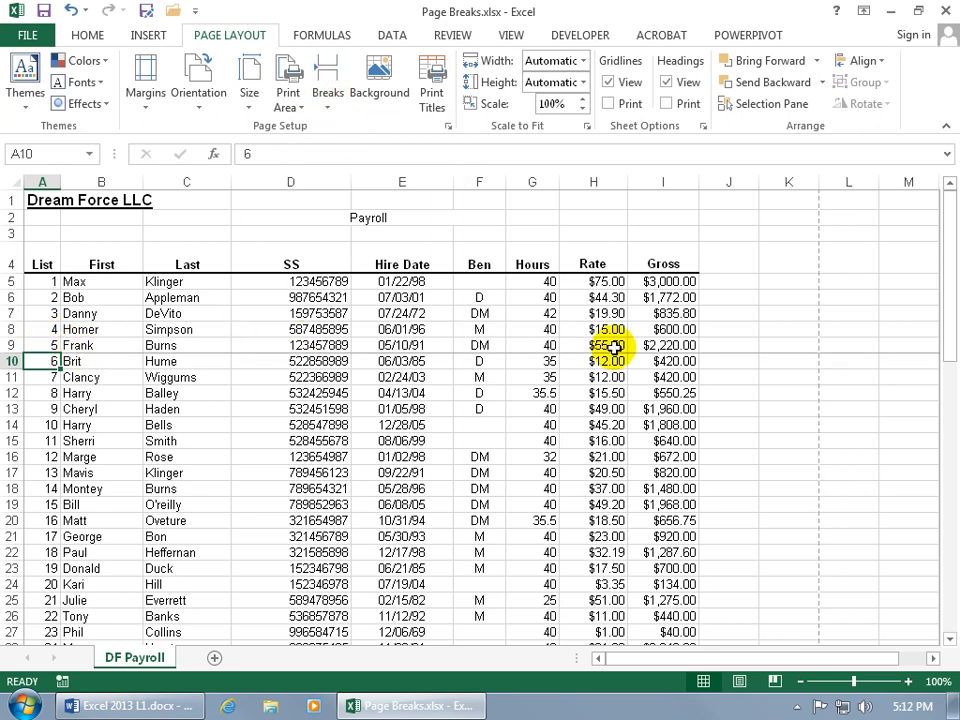
Step: Preview the worksheet's printout at full-page size and page through to page 4 to examine where the rows split
left_click(28, 34)
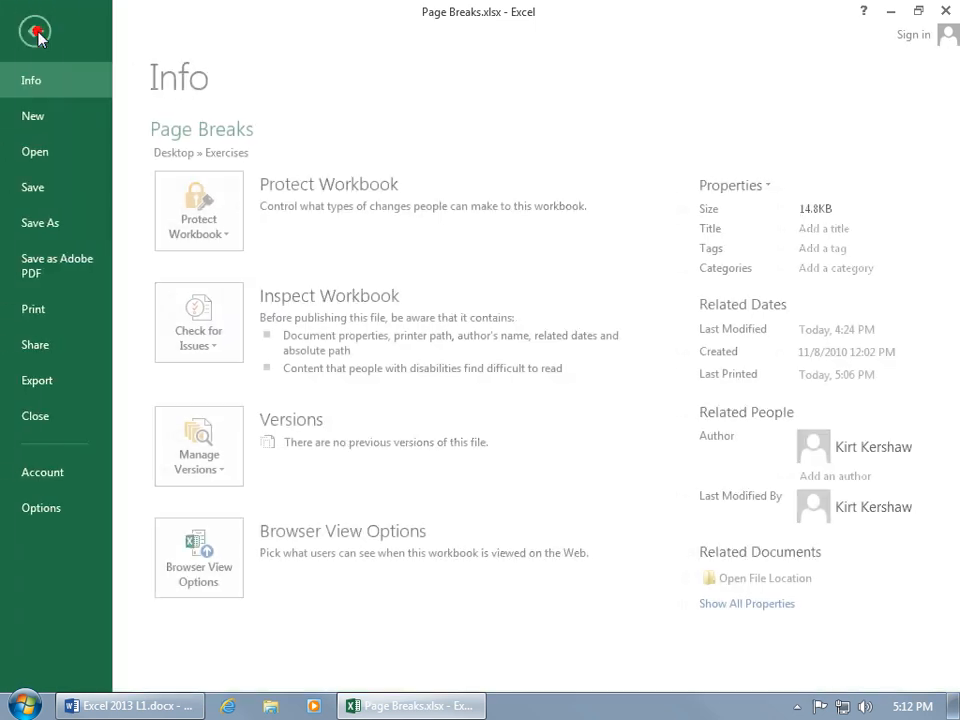
left_click(24, 312)
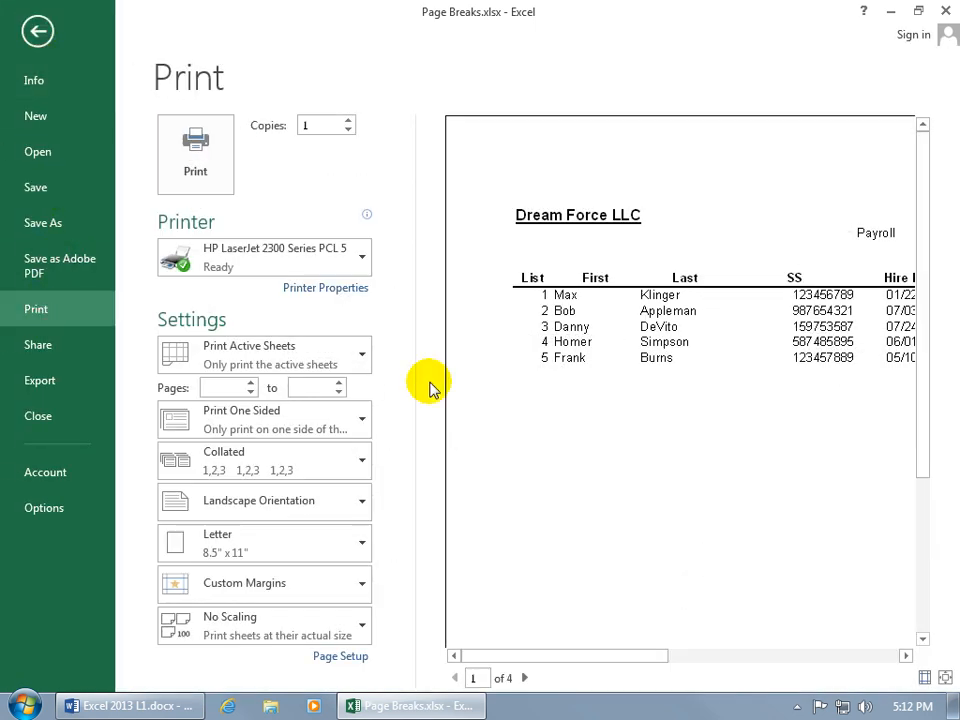
left_click(945, 678)
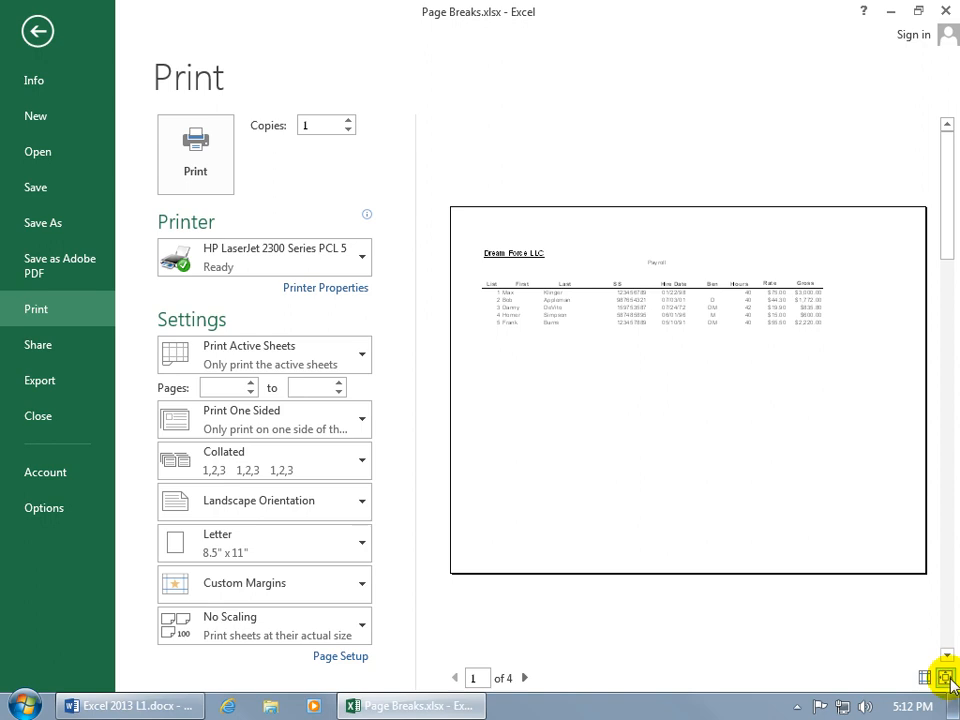
left_click(525, 678)
left_click(525, 678)
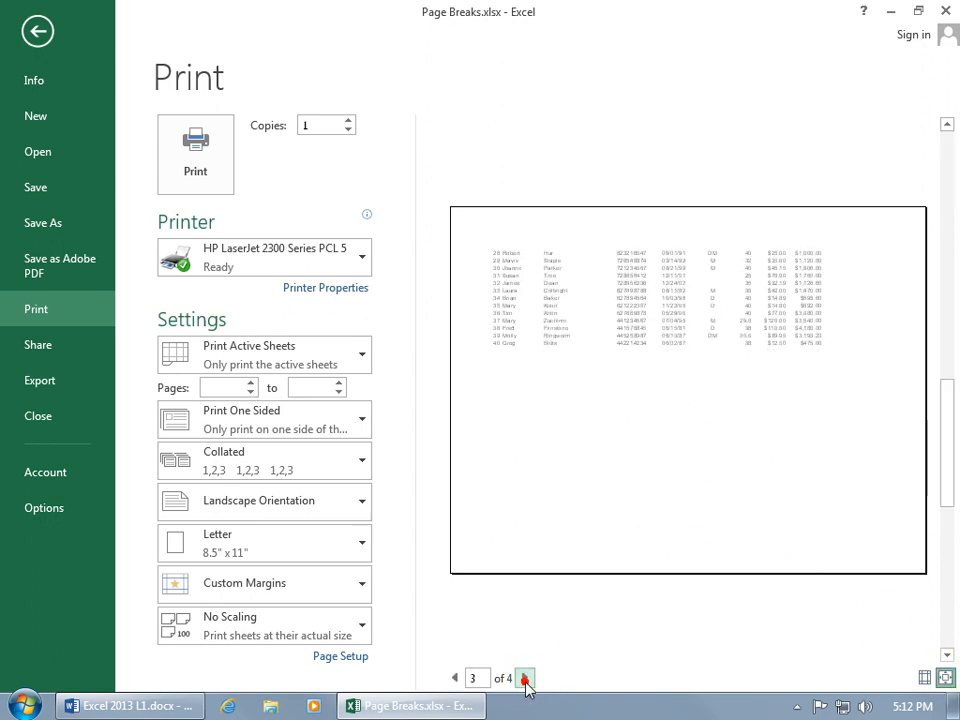
left_click(525, 678)
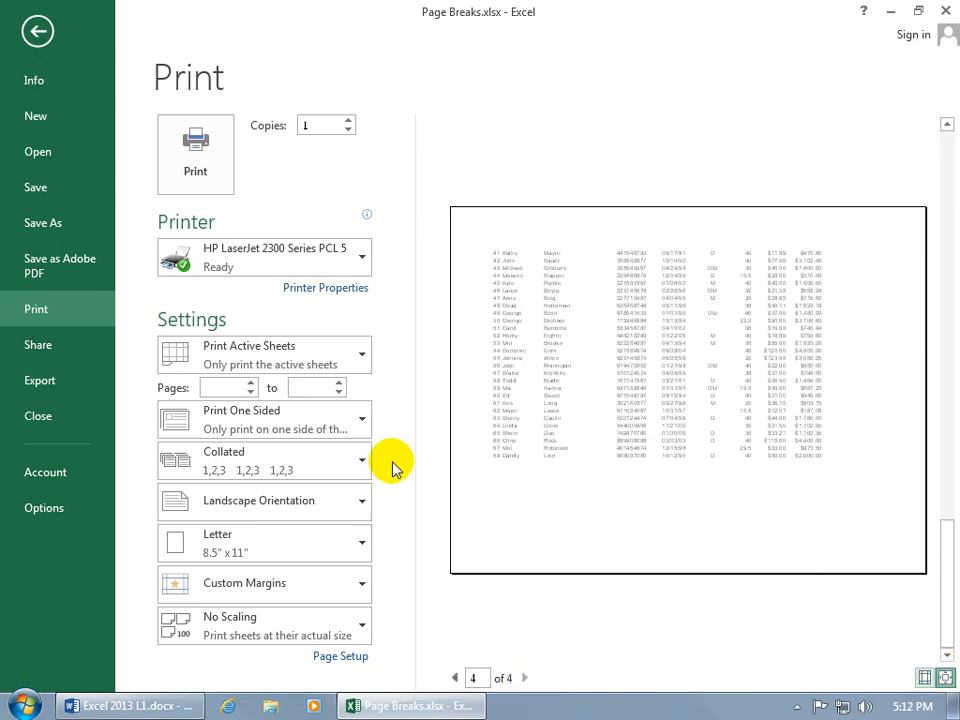